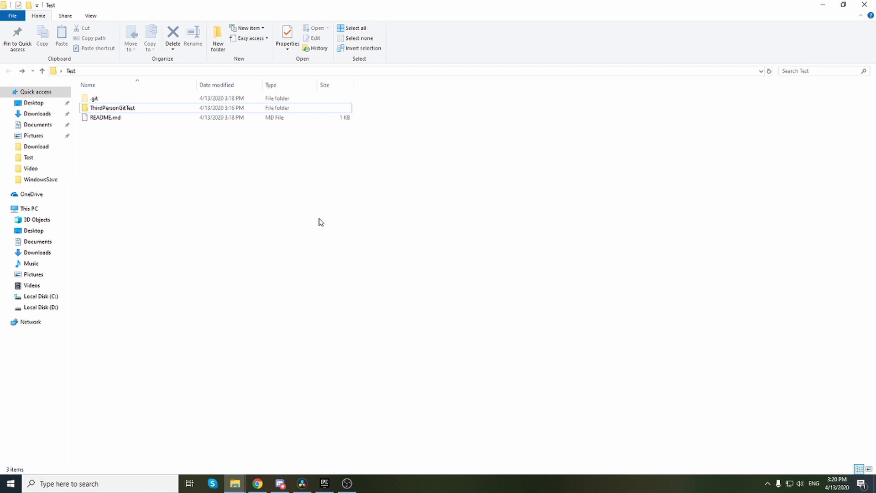
Launch ThirdPersonGitTest.uproject from the ThirdPersonGitTest folder in Unreal Editor.
{"action": "double_click", "coordinate": [144, 109]}
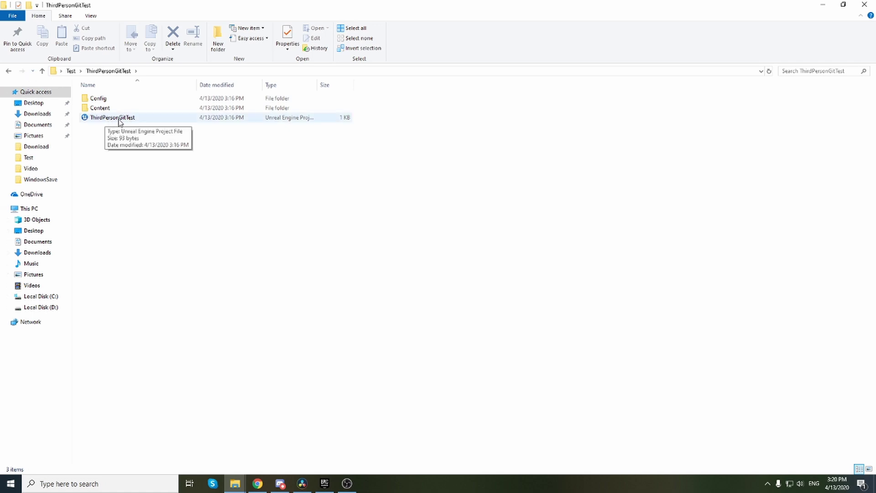
{"action": "left_click", "coordinate": [127, 118]}
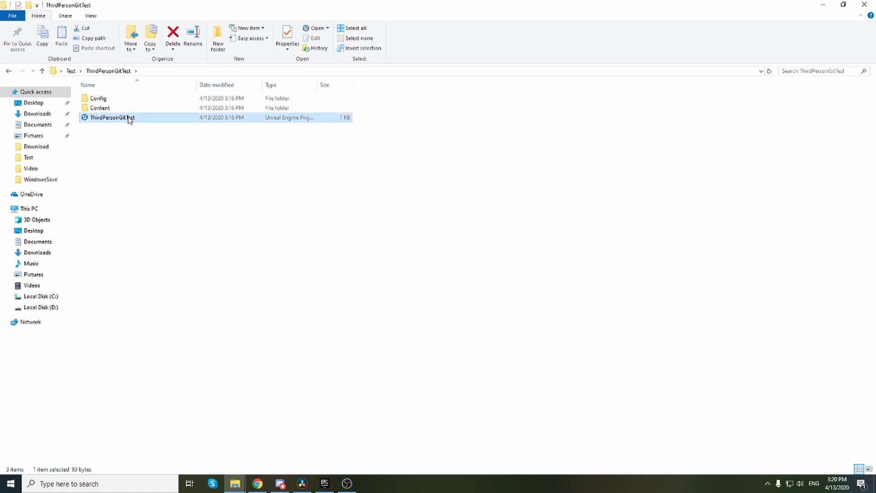
{"action": "left_click", "coordinate": [8, 71]}
{"action": "double_click", "coordinate": [125, 109]}
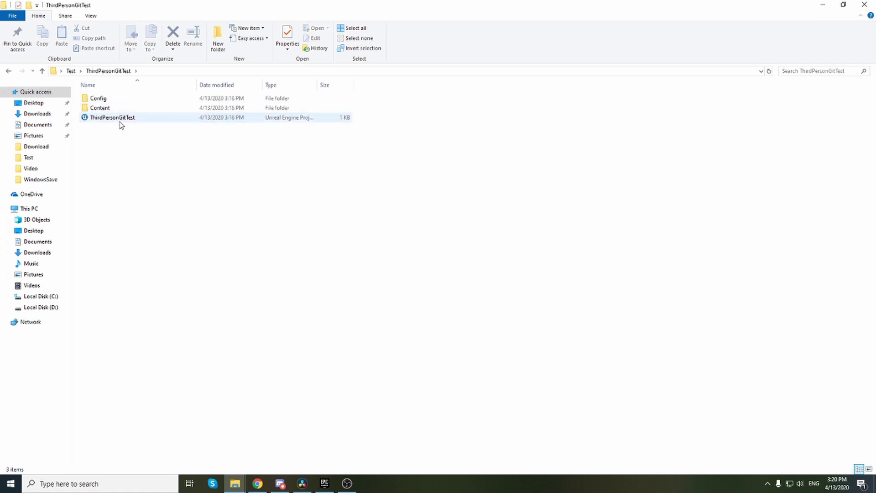
{"action": "double_click", "coordinate": [118, 118]}
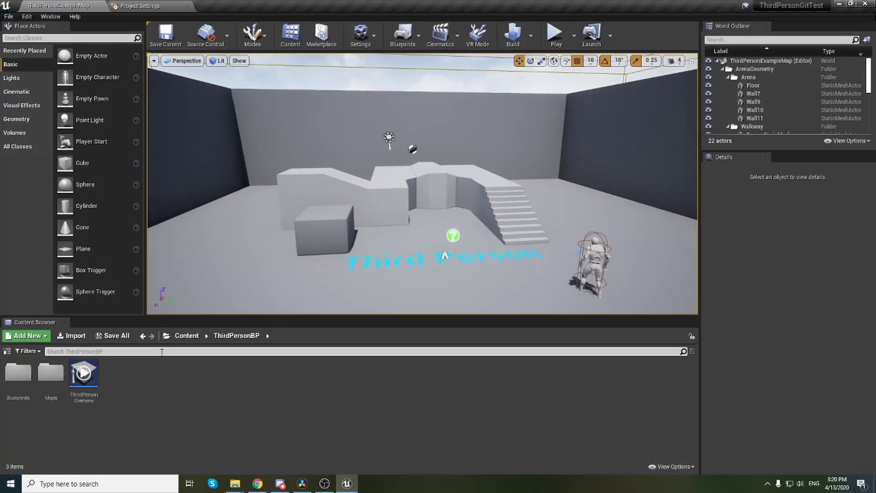
Show and narrow the Sources panel, then minimize Unreal to view the new Intermediate and Saved folders.
{"action": "left_click", "coordinate": [8, 351]}
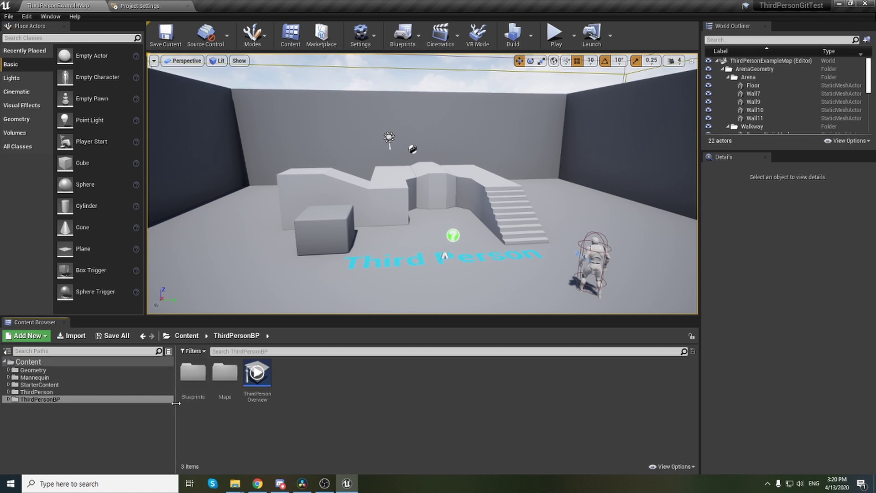
{"action": "left_click_drag", "start_coordinate": [176, 403], "coordinate": [152, 403]}
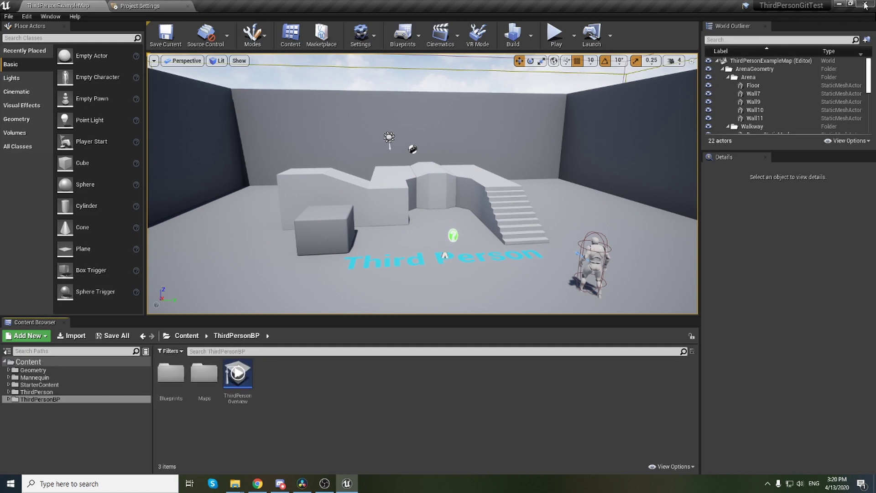
{"action": "left_click", "coordinate": [840, 5]}
{"action": "left_click", "coordinate": [106, 129]}
{"action": "key", "text": "shift+Up"}
{"action": "left_click", "coordinate": [152, 162]}
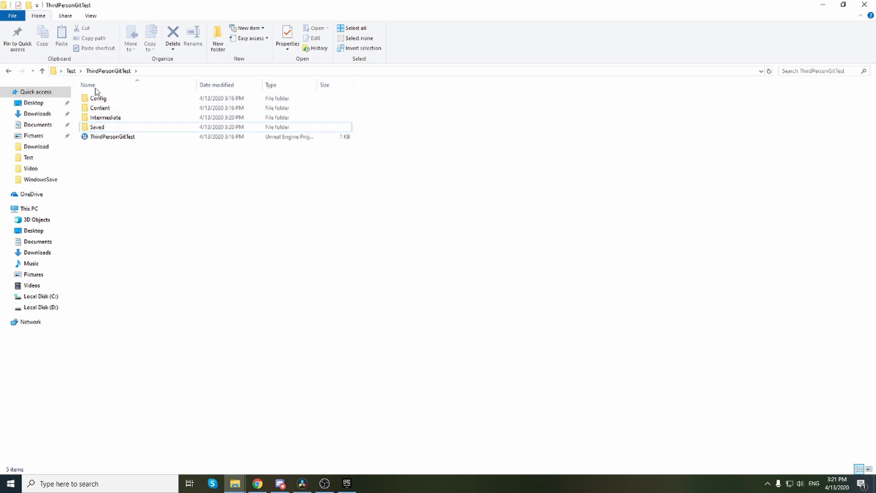
Check the Intermediate and Saved folders, then go up to the Test folder.
{"action": "left_click", "coordinate": [105, 119]}
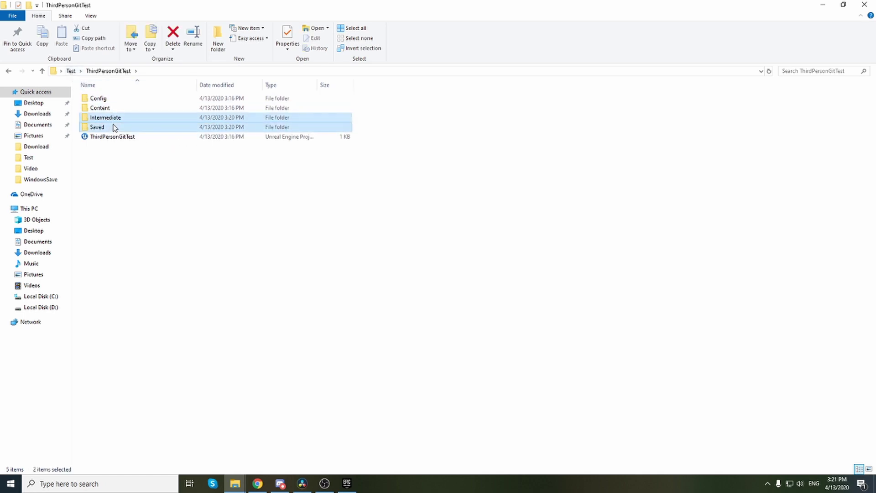
{"action": "left_click", "coordinate": [125, 157]}
{"action": "left_click", "coordinate": [105, 118]}
{"action": "left_click", "coordinate": [171, 206]}
{"action": "left_click", "coordinate": [97, 128]}
{"action": "left_click", "coordinate": [172, 205]}
{"action": "left_click", "coordinate": [9, 72]}
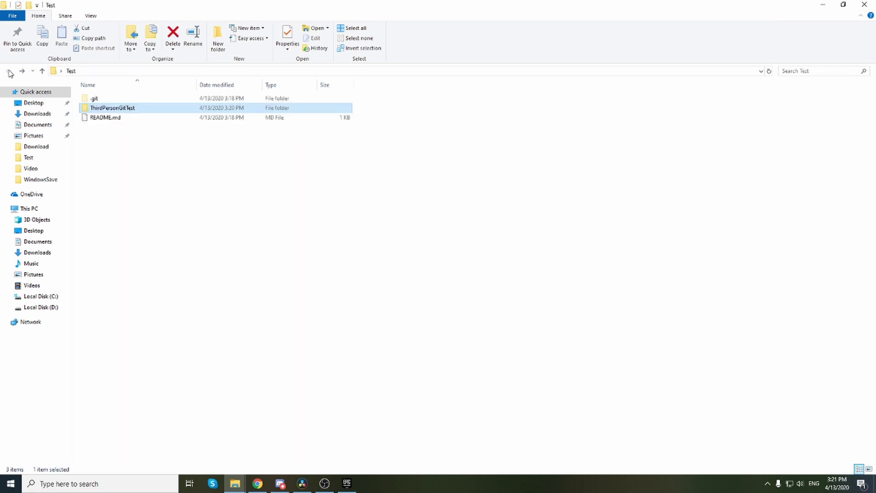
{"action": "left_click", "coordinate": [148, 155]}
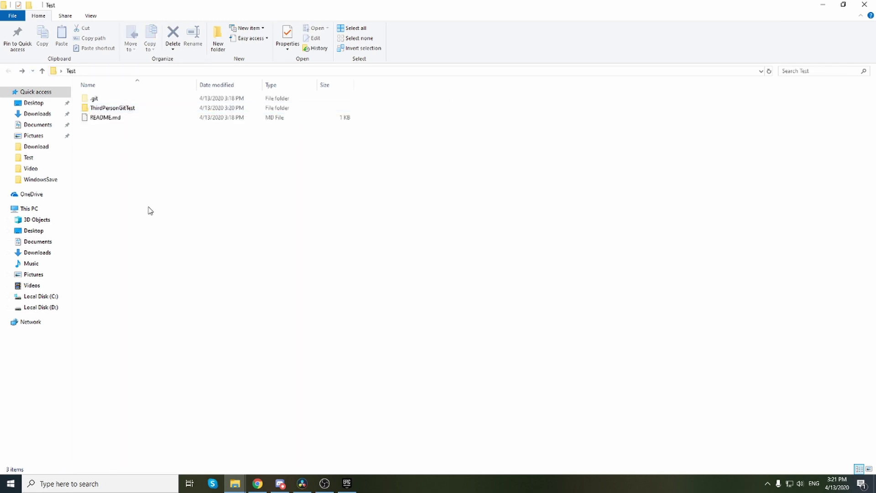
Create a new text document in the Test folder named .gitignore.
{"action": "right_click", "coordinate": [144, 167]}
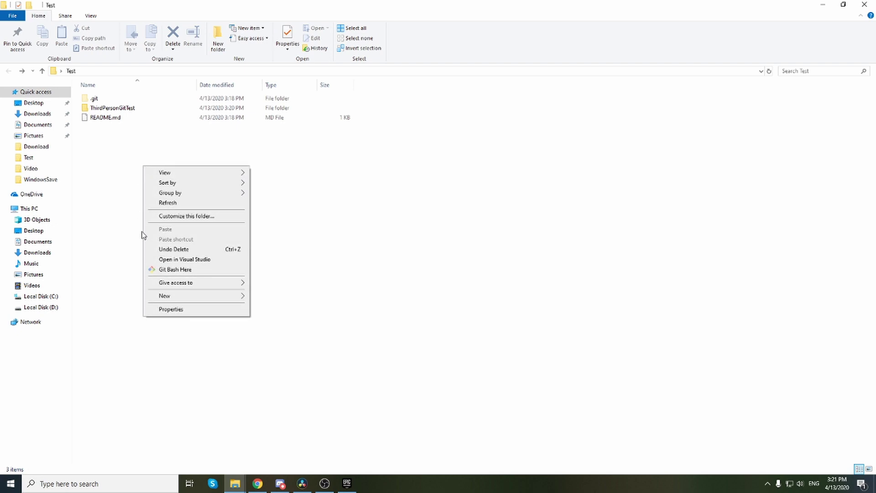
{"action": "mouse_move", "coordinate": [195, 296]}
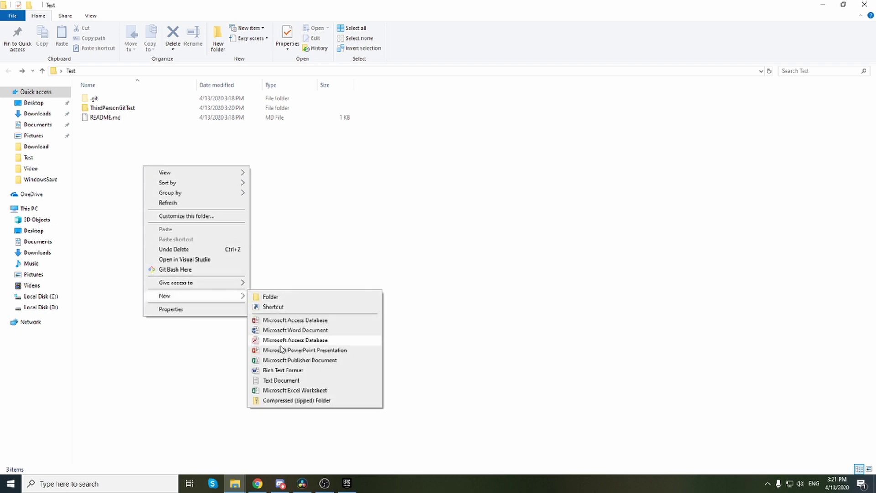
{"action": "left_click", "coordinate": [280, 380]}
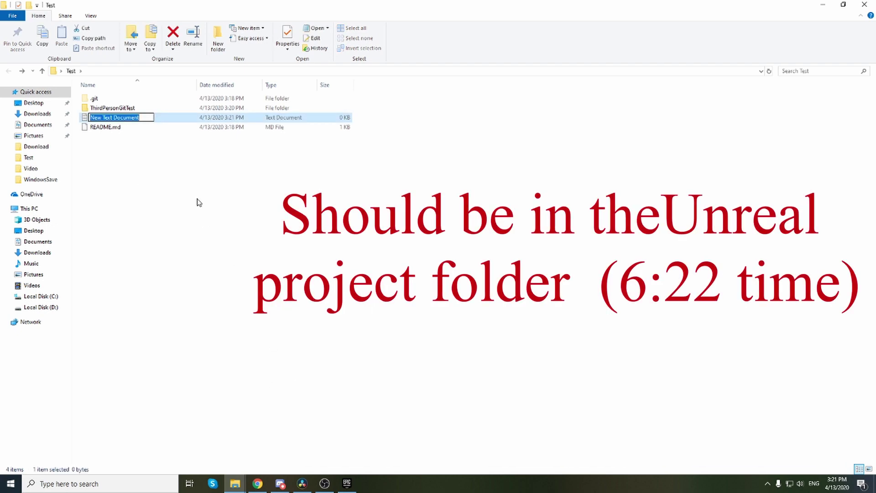
{"action": "key", "text": "BackSpace"}
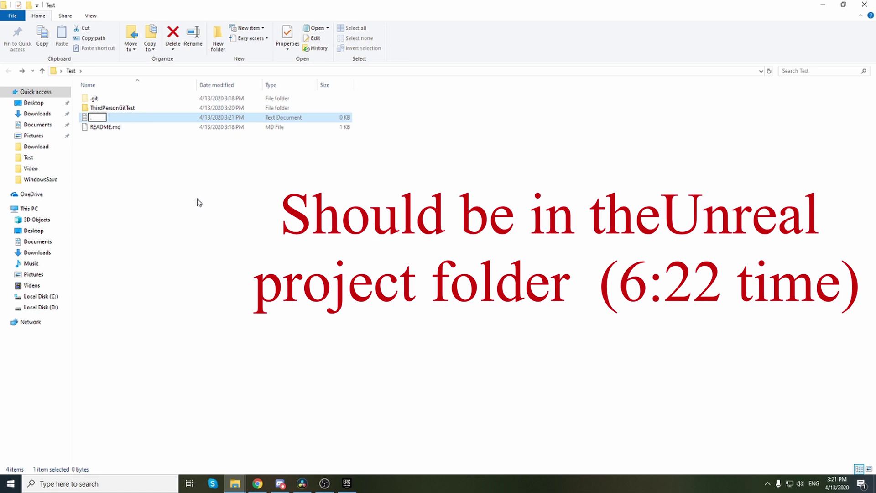
{"action": "type", "text": ".git"}
{"action": "type", "text": "igno"}
{"action": "type", "text": "re"}
{"action": "key", "text": "Return"}
{"action": "key", "text": "Return"}
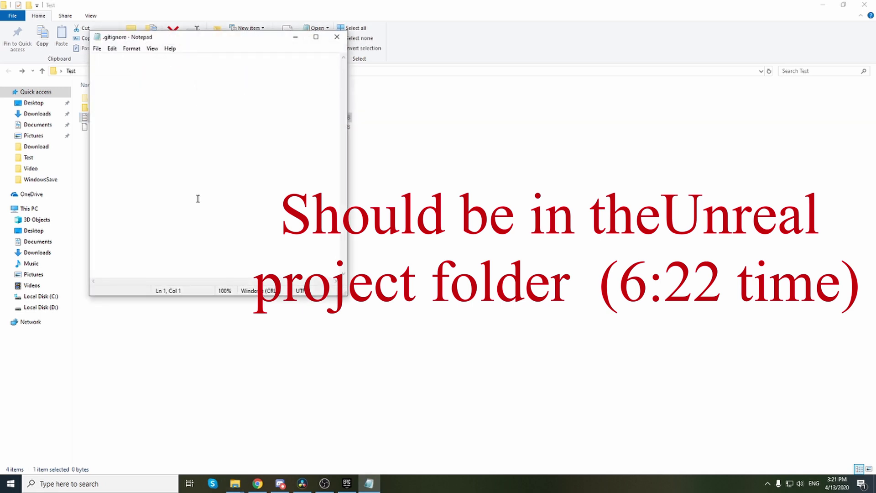
Paste the Unreal ignore rules copied from Chrome into the empty .gitignore.
{"action": "mouse_move", "coordinate": [197, 35]}
{"action": "left_mouse_down"}
{"action": "mouse_move", "coordinate": [387, 152]}
{"action": "mouse_move", "coordinate": [494, 103]}
{"action": "left_mouse_up"}
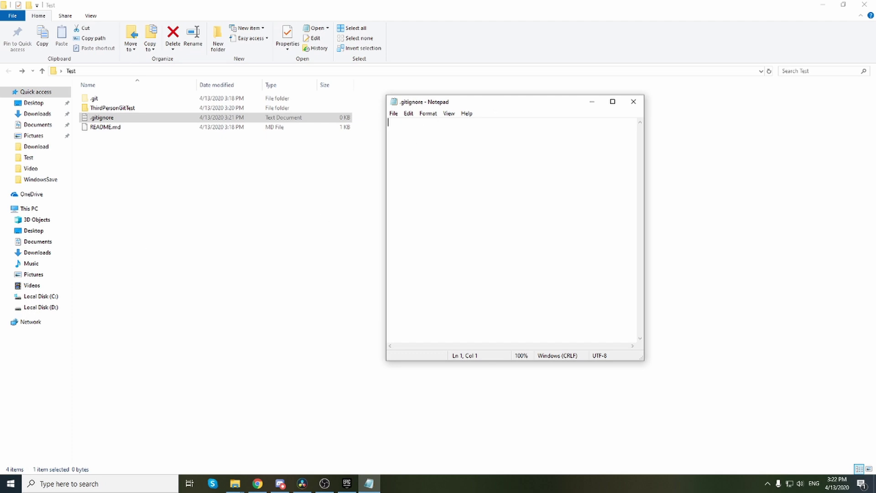
{"action": "key", "text": "alt+Tab"}
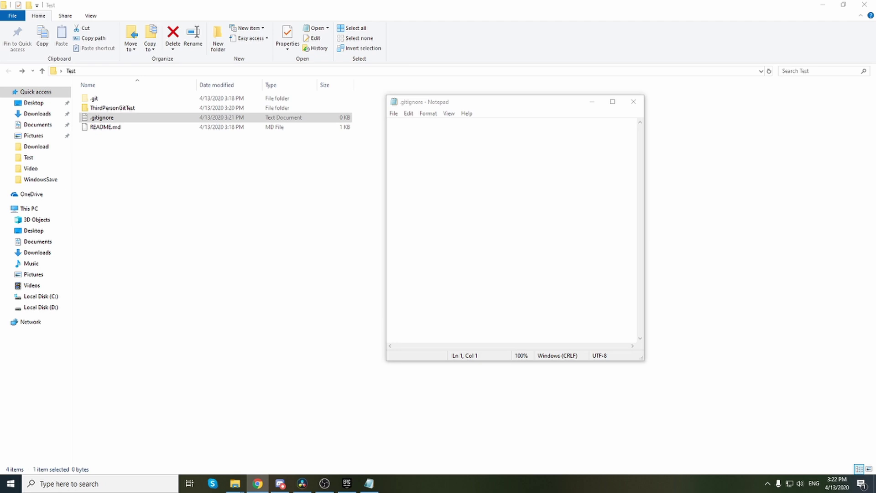
{"action": "left_click", "coordinate": [425, 149]}
{"action": "key", "text": "ctrl+v"}
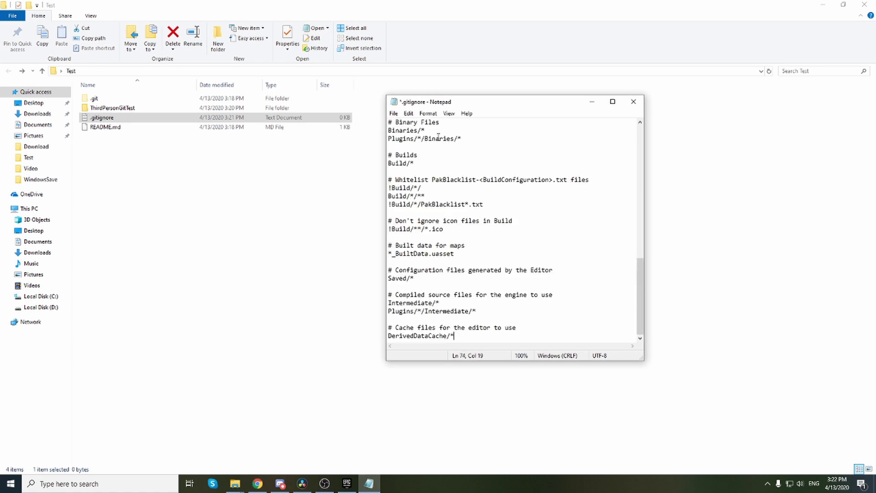
{"action": "scroll", "coordinate": [438, 185], "scroll_direction": "up", "scroll_amount": 5}
{"action": "scroll", "coordinate": [436, 185], "scroll_direction": "up", "scroll_amount": 5}
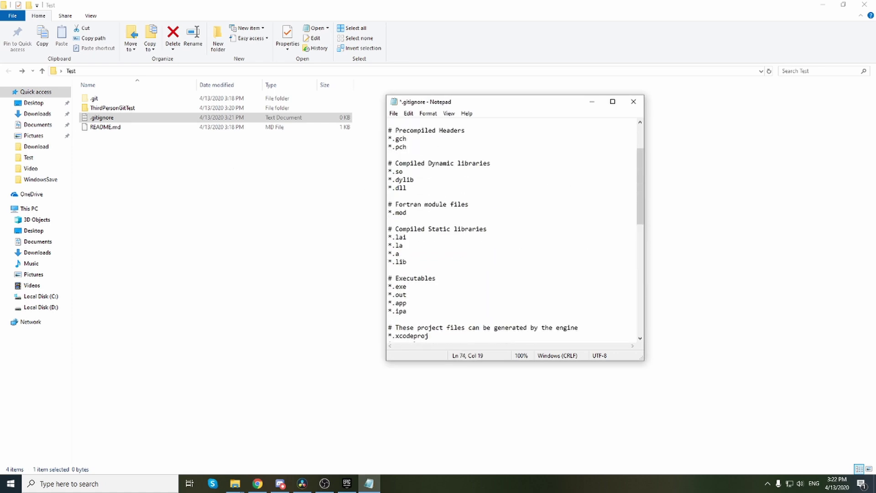
Copy all 74 lines of GitHub's UnrealEngine.gitignore template in Chrome.
{"action": "key", "text": "alt+Tab"}
{"action": "key", "text": "alt+Tab"}
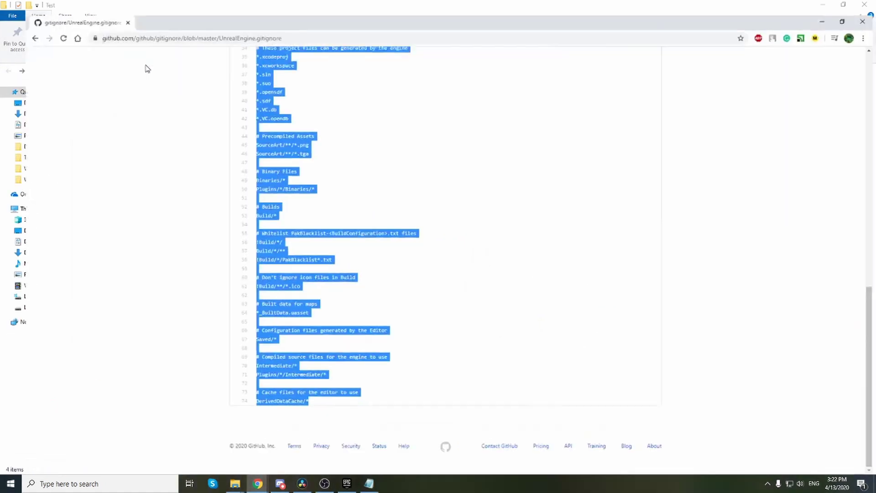
{"action": "scroll", "coordinate": [268, 221], "scroll_direction": "up", "scroll_amount": 10}
{"action": "left_click", "coordinate": [182, 281]}
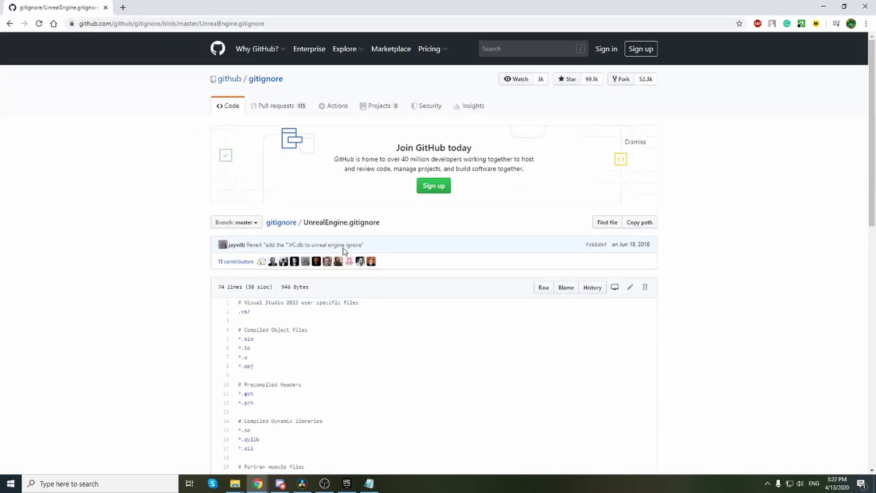
{"action": "scroll", "coordinate": [250, 264], "scroll_direction": "down", "scroll_amount": 2}
{"action": "scroll", "coordinate": [249, 263], "scroll_direction": "down", "scroll_amount": 1}
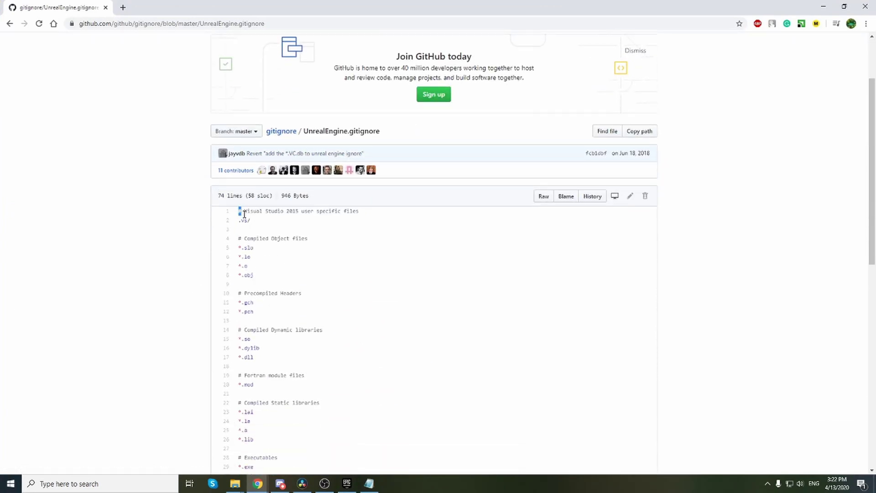
{"action": "mouse_move", "coordinate": [239, 211]}
{"action": "left_mouse_down"}
{"action": "mouse_move", "coordinate": [273, 248]}
{"action": "mouse_move", "coordinate": [322, 404]}
{"action": "left_mouse_up"}
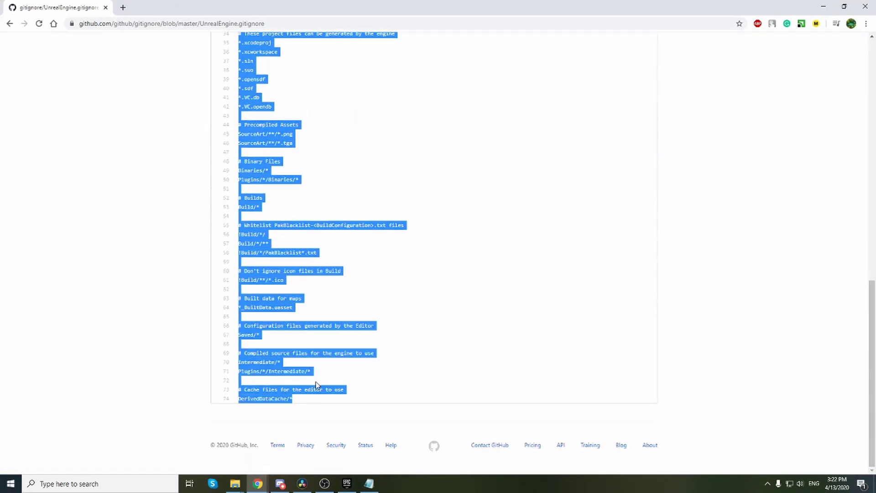
{"action": "key", "text": "ctrl+c"}
{"action": "left_click_drag", "start_coordinate": [63, 15], "coordinate": [0, 55]}
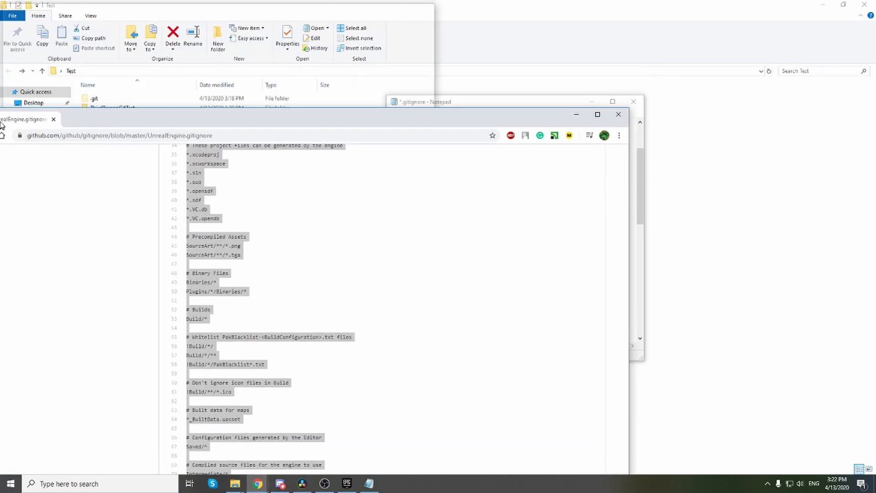
Save the .gitignore with File > Save and close Notepad.
{"action": "left_click", "coordinate": [369, 53]}
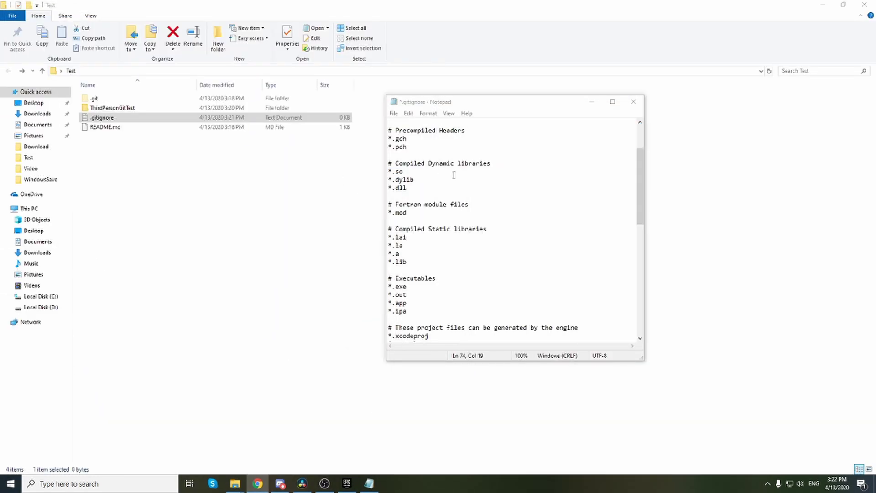
{"action": "left_click", "coordinate": [438, 124]}
{"action": "scroll", "coordinate": [439, 172], "scroll_direction": "up", "scroll_amount": 3}
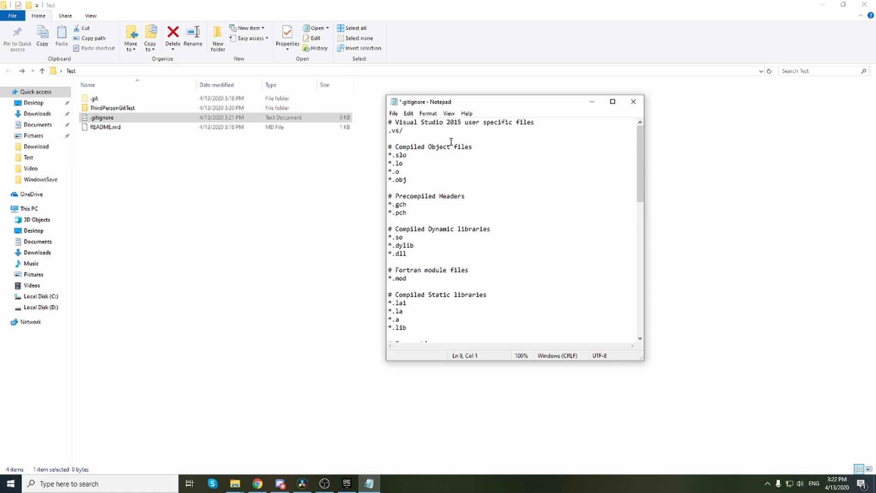
{"action": "left_click", "coordinate": [394, 114]}
{"action": "left_click", "coordinate": [408, 154]}
{"action": "left_click", "coordinate": [633, 101]}
{"action": "right_click", "coordinate": [233, 168]}
{"action": "left_click", "coordinate": [164, 196]}
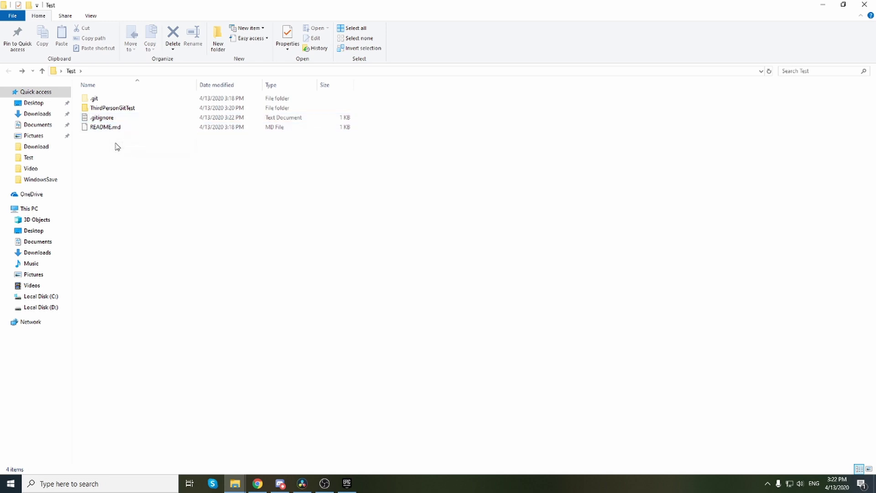
Recheck .gitignore, browse ThirdPersonGitTest's contents, then return to the Test folder.
{"action": "double_click", "coordinate": [102, 117]}
{"action": "scroll", "coordinate": [560, 281], "scroll_direction": "down", "scroll_amount": 10}
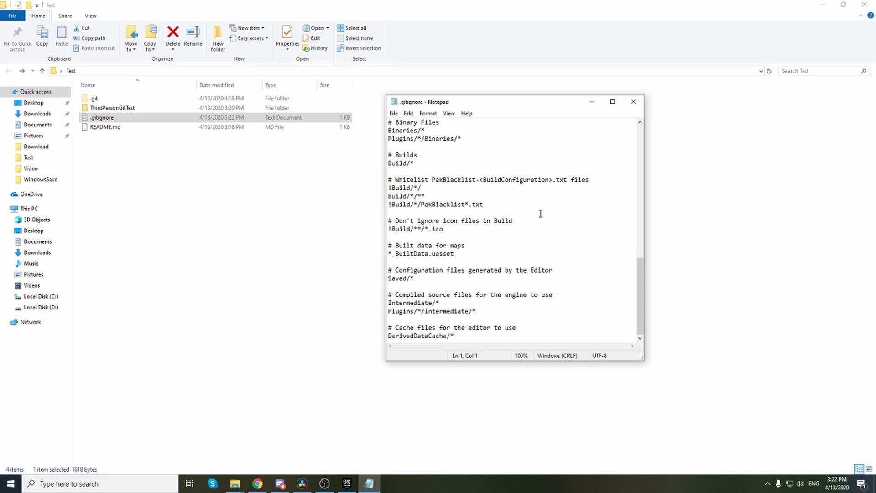
{"action": "left_click", "coordinate": [634, 101]}
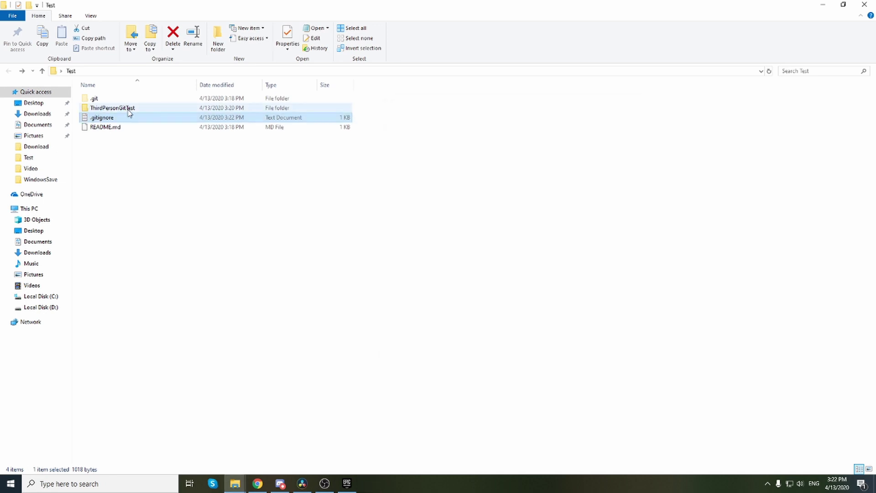
{"action": "double_click", "coordinate": [112, 107]}
{"action": "left_click", "coordinate": [103, 99]}
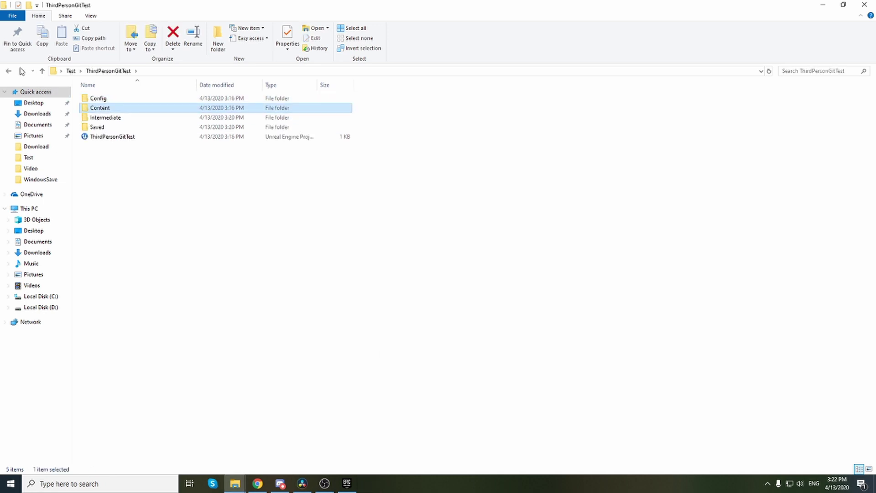
{"action": "left_click", "coordinate": [102, 137]}
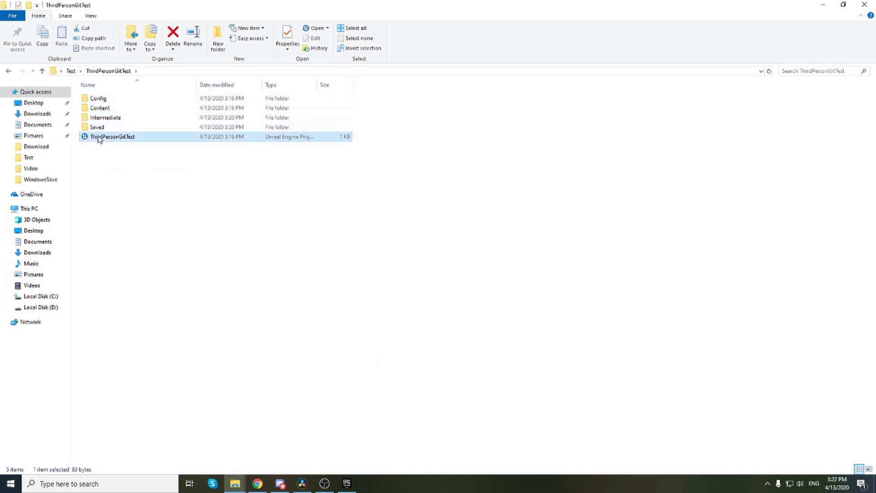
{"action": "left_click", "coordinate": [8, 71]}
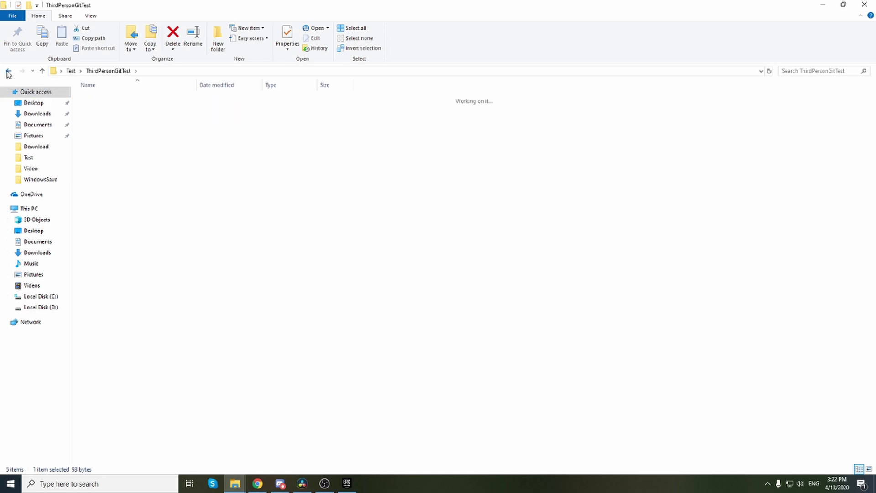
{"action": "left_click", "coordinate": [146, 168]}
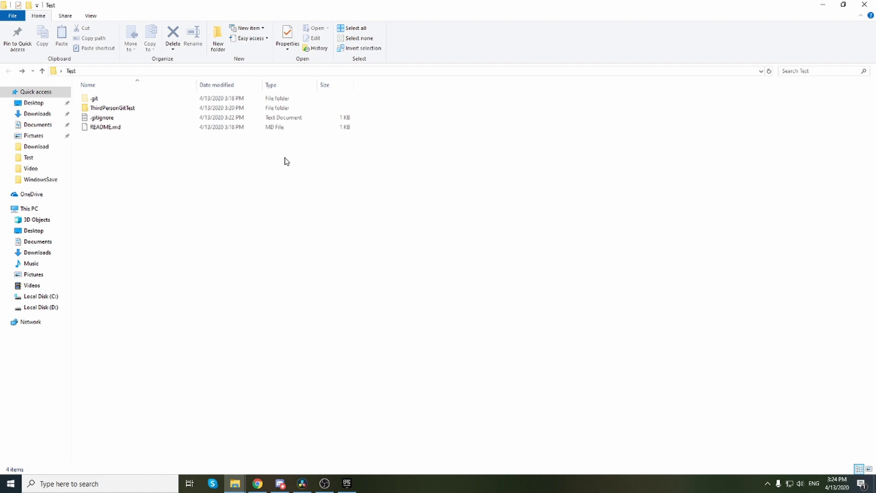
Open Git Bash Here in the Test folder and reposition the terminal window.
{"action": "right_click", "coordinate": [402, 158]}
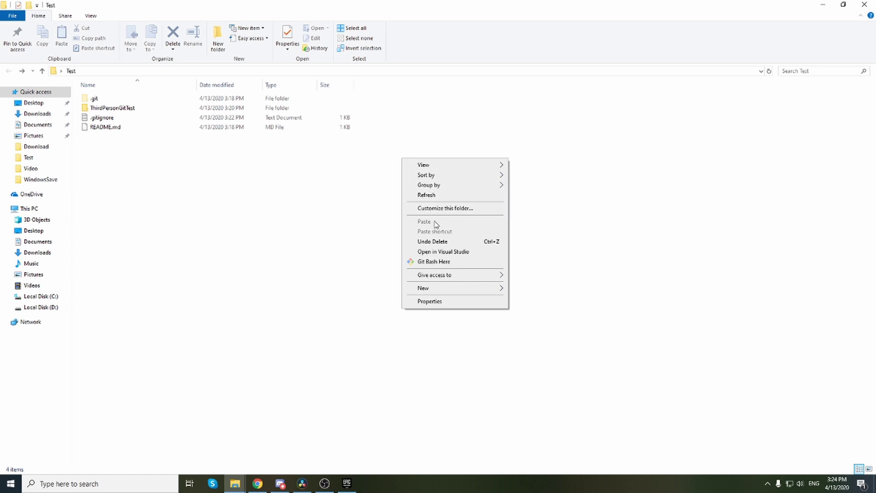
{"action": "left_click", "coordinate": [466, 264]}
{"action": "mouse_move", "coordinate": [210, 55]}
{"action": "left_mouse_down"}
{"action": "mouse_move", "coordinate": [541, 96]}
{"action": "mouse_move", "coordinate": [518, 93]}
{"action": "left_mouse_up"}
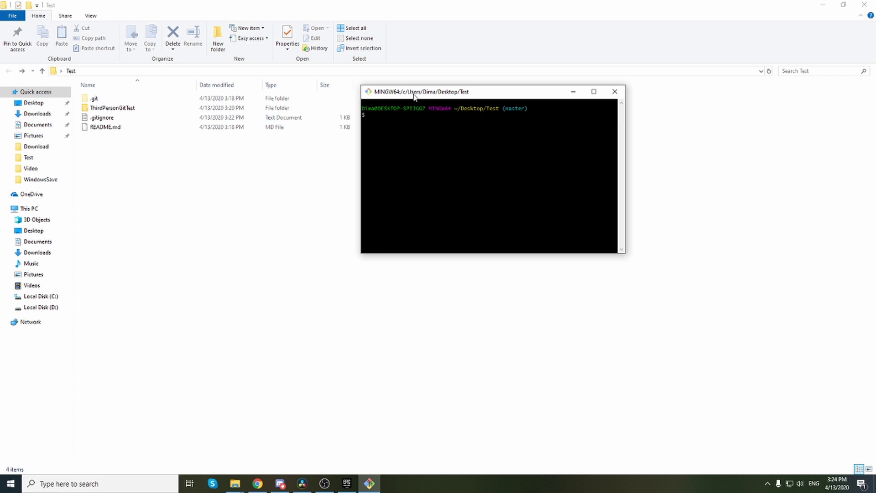
{"action": "mouse_move", "coordinate": [416, 92]}
{"action": "left_mouse_down"}
{"action": "mouse_move", "coordinate": [409, 101]}
{"action": "mouse_move", "coordinate": [399, 95]}
{"action": "left_mouse_up"}
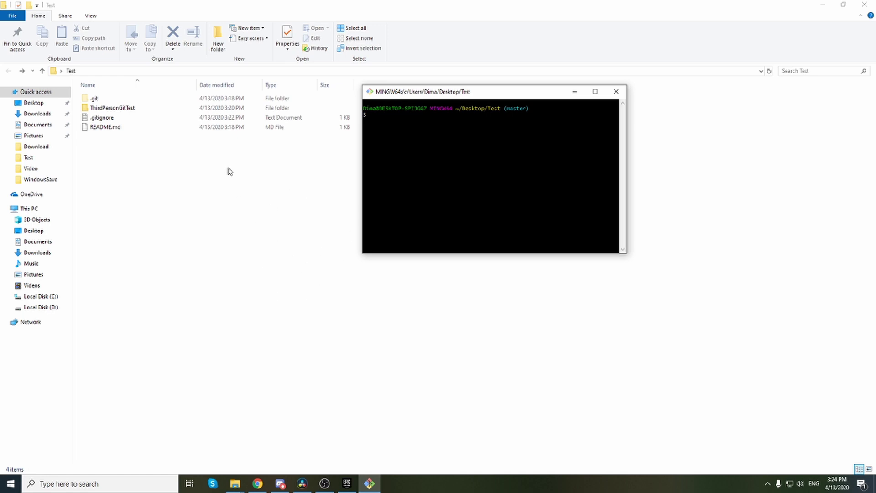
{"action": "right_click", "coordinate": [294, 166]}
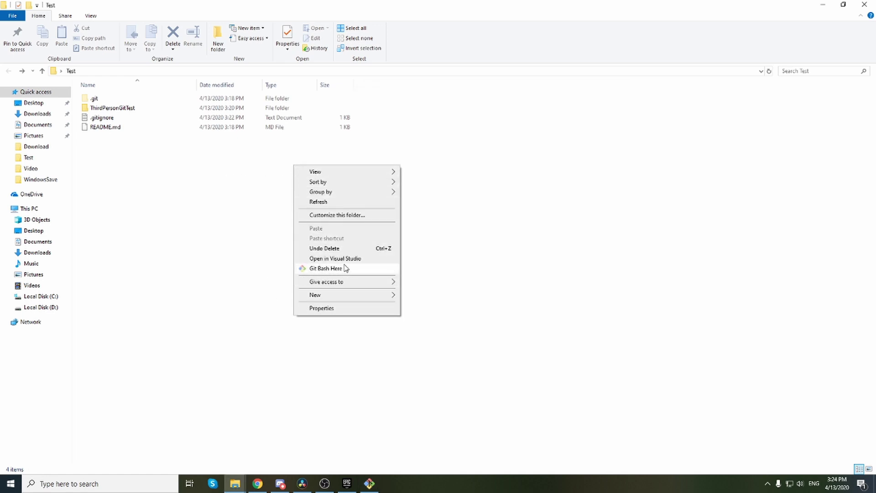
{"action": "left_click", "coordinate": [325, 268]}
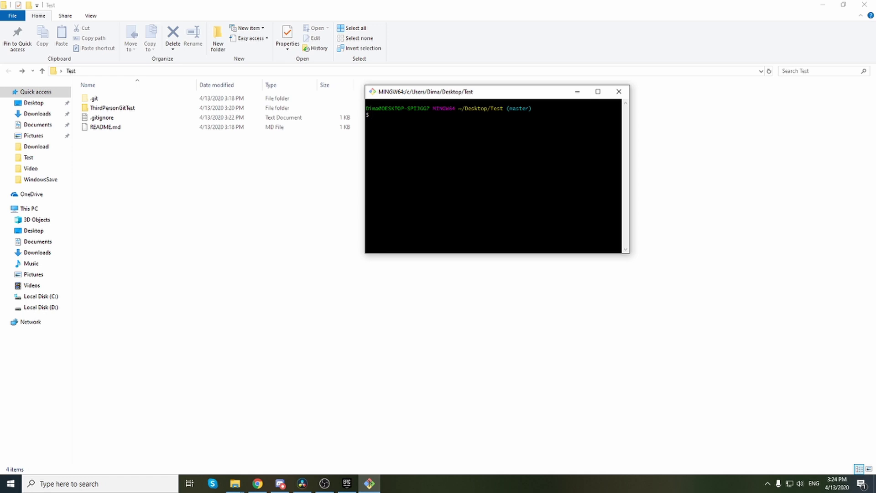
{"action": "type", "text": "git add ."}
Run git add . in the Test repository on master.
{"action": "key", "text": "Return"}
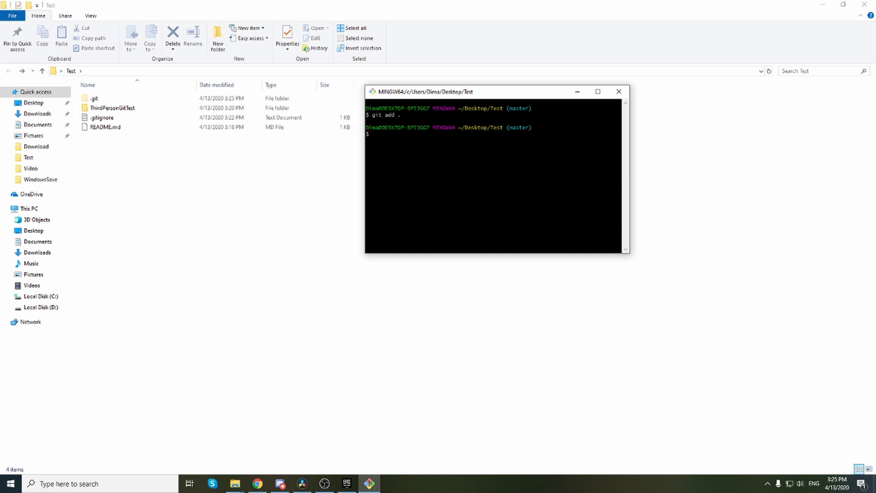
{"action": "type", "text": "git status"}
Run git status to list the new staged Content, Intermediate and Saved files.
{"action": "key", "text": "Return"}
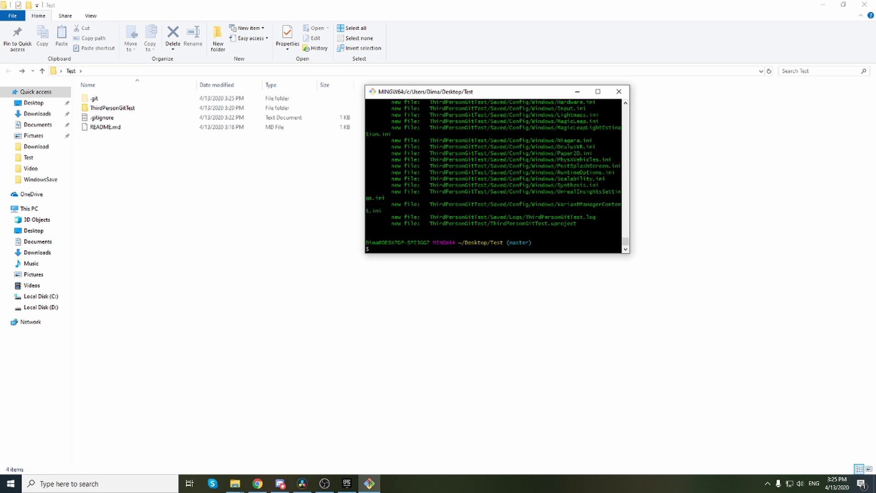
{"action": "scroll", "coordinate": [494, 175], "scroll_direction": "up", "scroll_amount": 5}
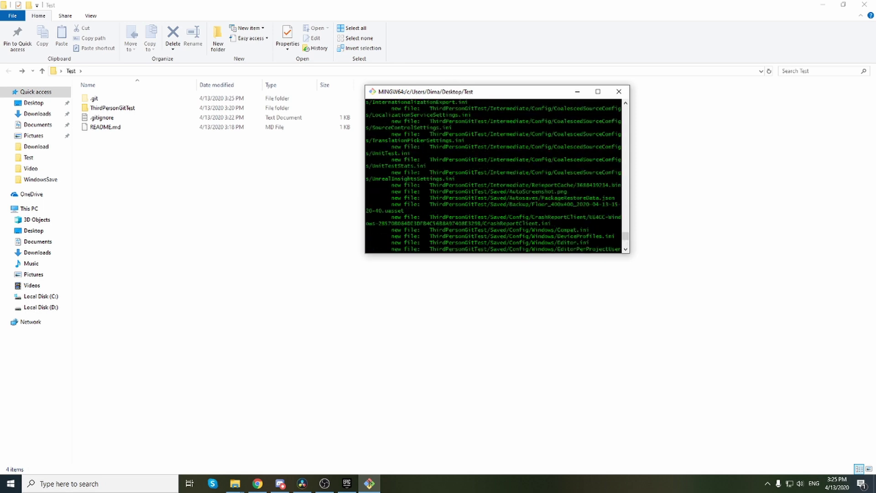
{"action": "scroll", "coordinate": [493, 175], "scroll_direction": "up", "scroll_amount": 8}
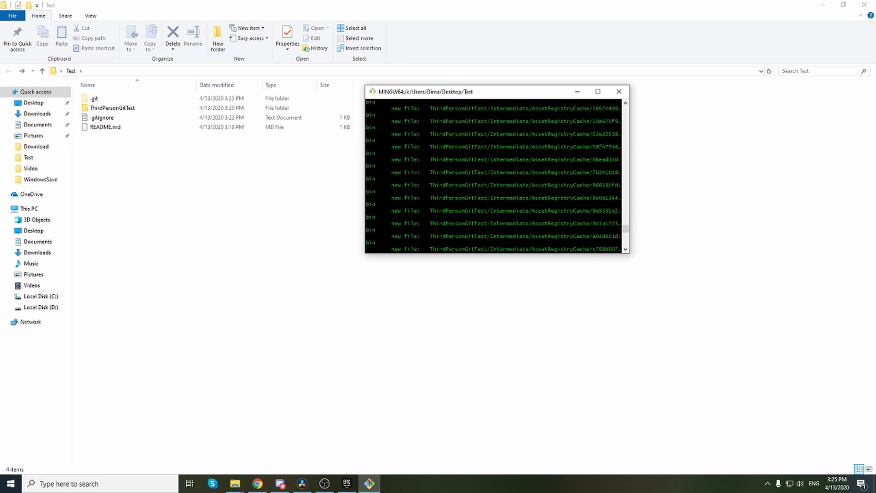
{"action": "scroll", "coordinate": [494, 175], "scroll_direction": "up", "scroll_amount": 8}
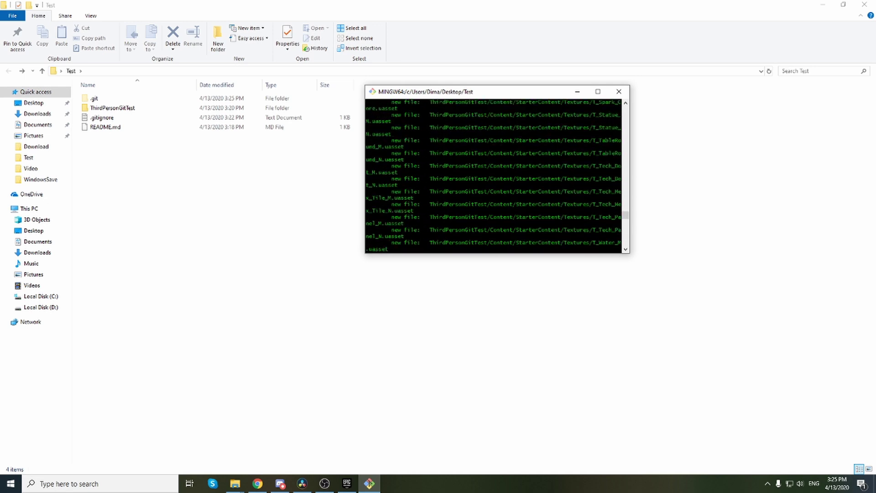
{"action": "scroll", "coordinate": [493, 174], "scroll_direction": "up", "scroll_amount": 8}
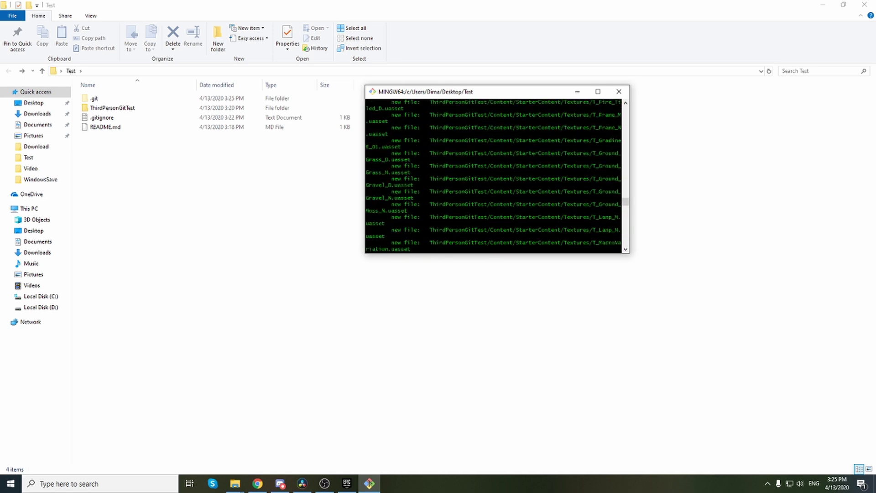
{"action": "scroll", "coordinate": [493, 175], "scroll_direction": "up", "scroll_amount": 4}
{"action": "scroll", "coordinate": [493, 174], "scroll_direction": "up", "scroll_amount": 4}
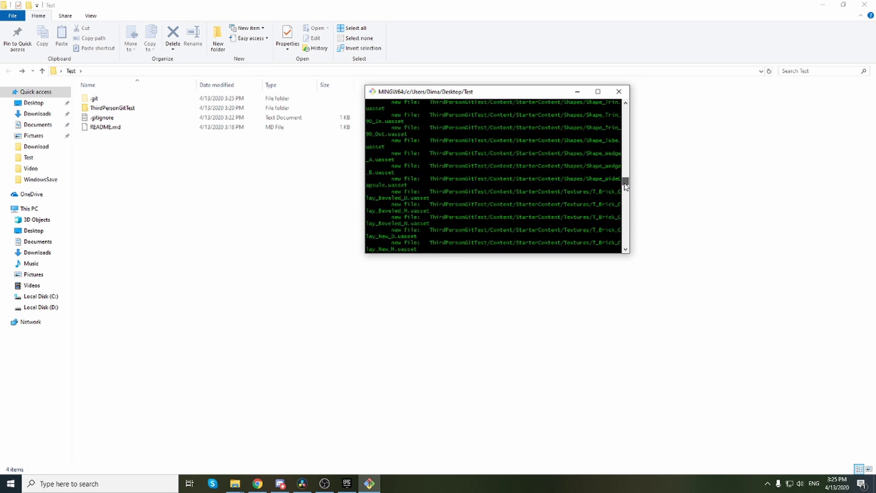
{"action": "left_click_drag", "start_coordinate": [625, 181], "coordinate": [626, 248]}
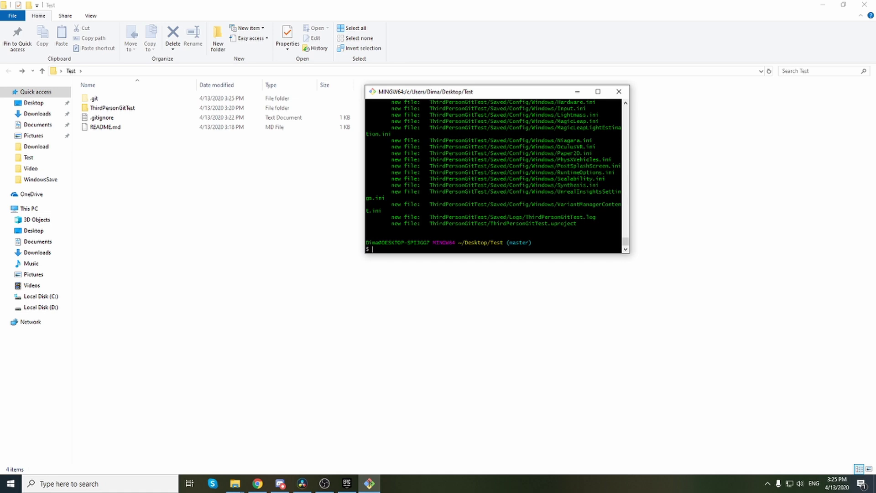
{"action": "type", "text": "git com"}
{"action": "type", "text": "mit -m \"Our ne"}
{"action": "type", "text": "w test co"}
{"action": "type", "text": "mmit"}
{"action": "type", "text": " with "}
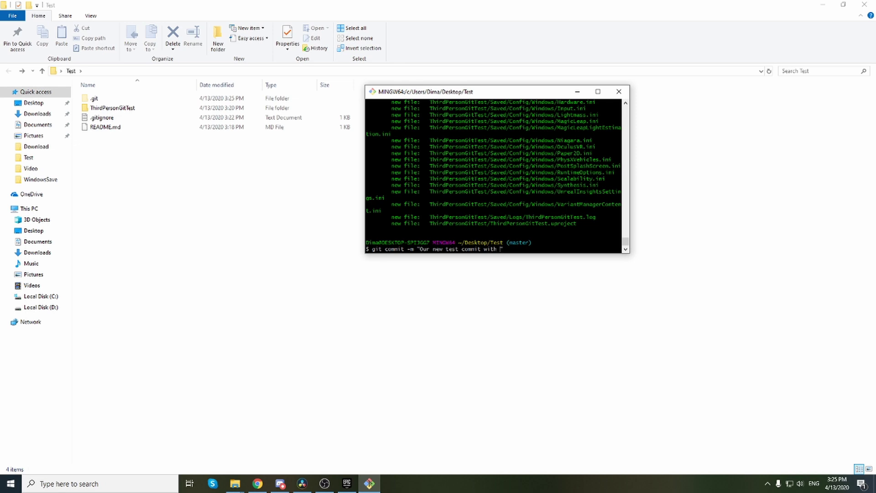
{"action": "type", "text": "start chang"}
{"action": "type", "text": "es"}
Commit the staged ThirdPersonGitTest files as 'Our new test commit with start changes'.
{"action": "key", "text": "Return"}
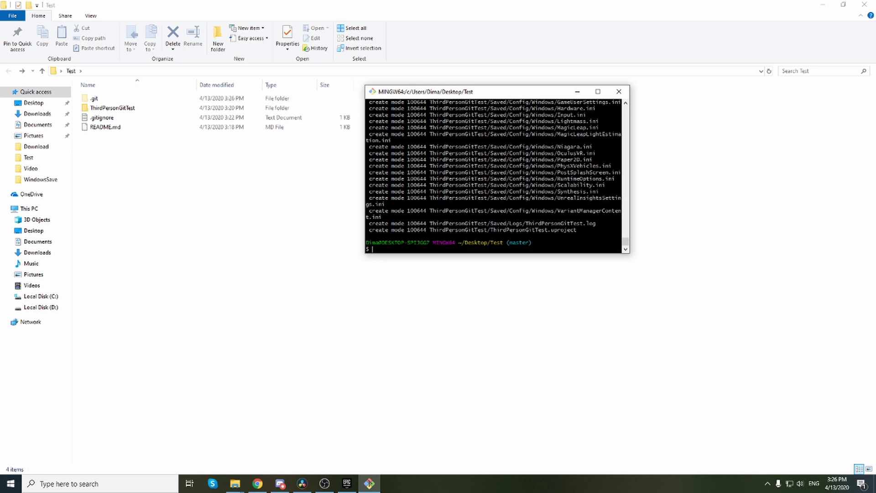
{"action": "type", "text": "git pusg"}
Attempt 'git push origi master', which fails with a fatal remote error.
{"action": "key", "text": "BackSpace"}
{"action": "key", "text": "BackSpace"}
{"action": "type", "text": "h origi maste"}
{"action": "type", "text": "r"}
{"action": "key", "text": "Return"}
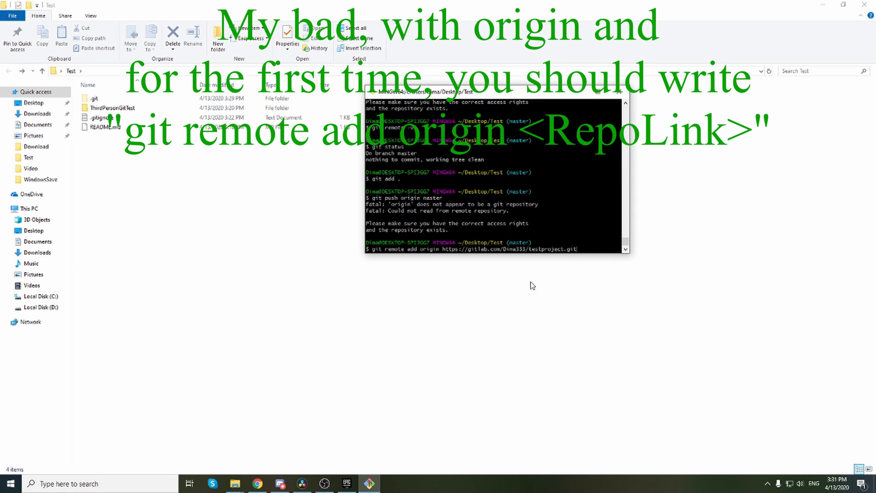
Add the GitLab TestProject URL as origin, then run 'git push origin master'.
{"action": "key", "text": "Return"}
{"action": "key", "text": "Up"}
{"action": "key", "text": "Up"}
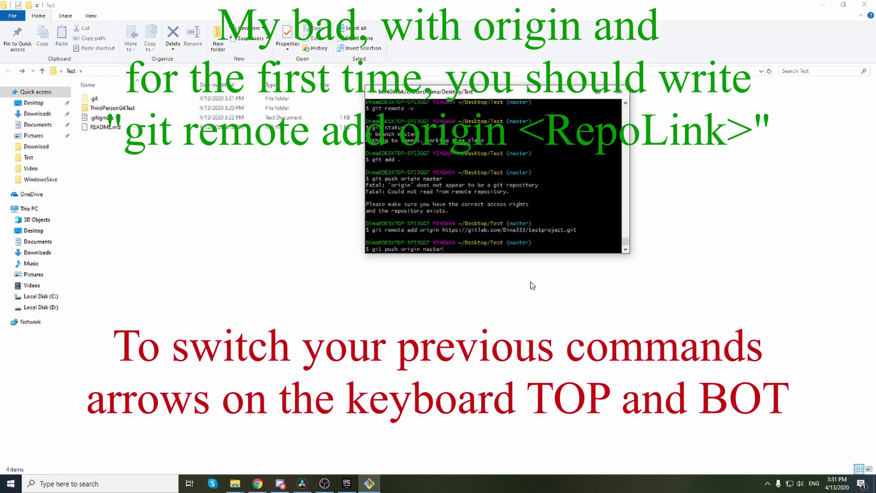
{"action": "key", "text": "Return"}
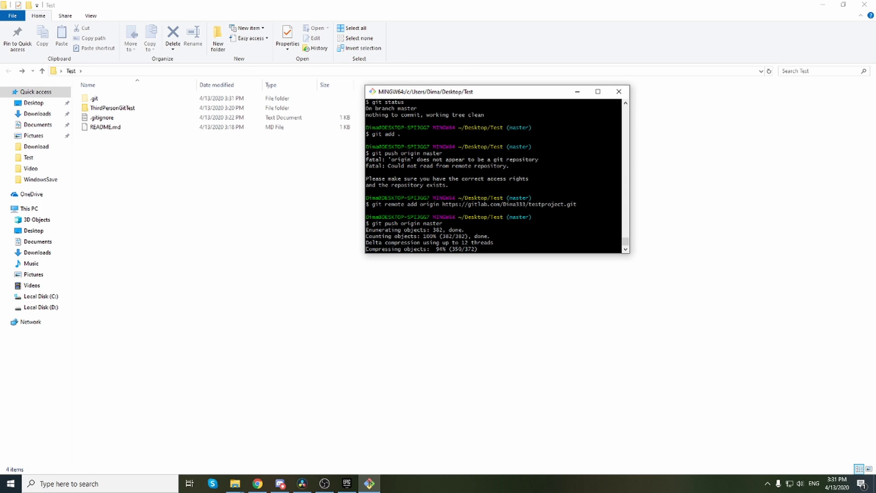
Copy TestProject's HTTPS clone address from GitLab, arranging the browser and terminal windows side by side.
{"action": "mouse_move", "coordinate": [4, 76]}
{"action": "left_mouse_down"}
{"action": "mouse_move", "coordinate": [251, 76]}
{"action": "mouse_move", "coordinate": [261, 1]}
{"action": "left_mouse_up"}
{"action": "left_click", "coordinate": [370, 485]}
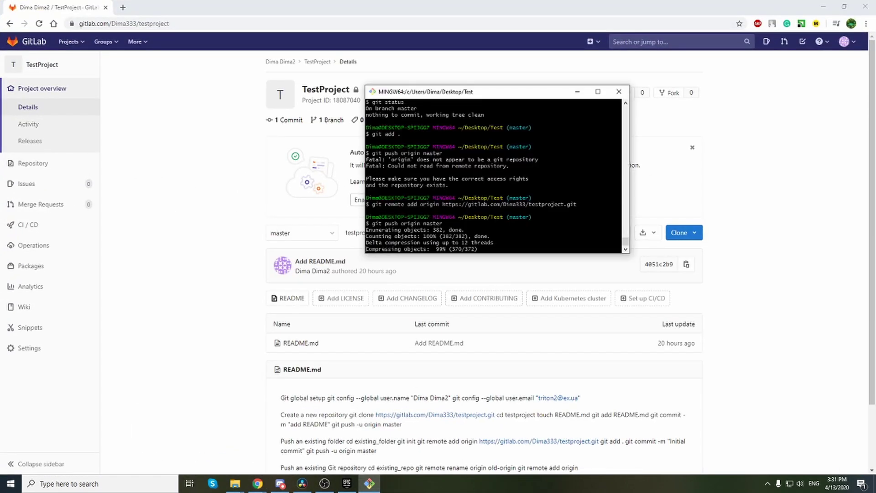
{"action": "mouse_move", "coordinate": [493, 87]}
{"action": "left_mouse_down"}
{"action": "mouse_move", "coordinate": [215, 90]}
{"action": "mouse_move", "coordinate": [194, 79]}
{"action": "left_mouse_up"}
{"action": "left_click", "coordinate": [683, 232]}
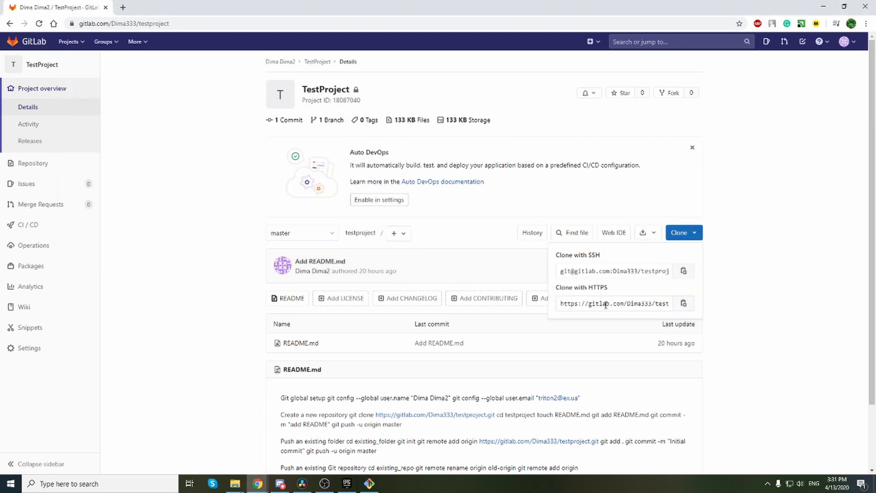
{"action": "left_click", "coordinate": [683, 303]}
{"action": "left_click", "coordinate": [684, 232]}
{"action": "left_click", "coordinate": [684, 303]}
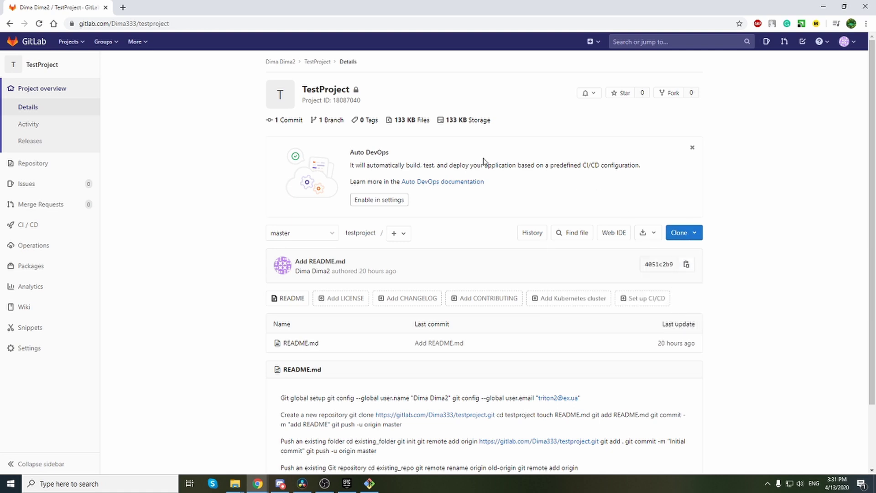
{"action": "left_click", "coordinate": [369, 484]}
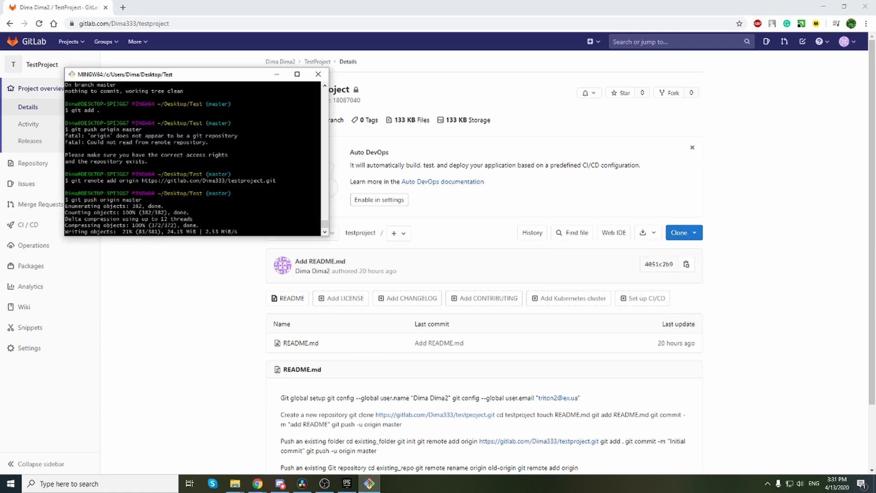
{"action": "left_click_drag", "start_coordinate": [164, 67], "coordinate": [462, 156]}
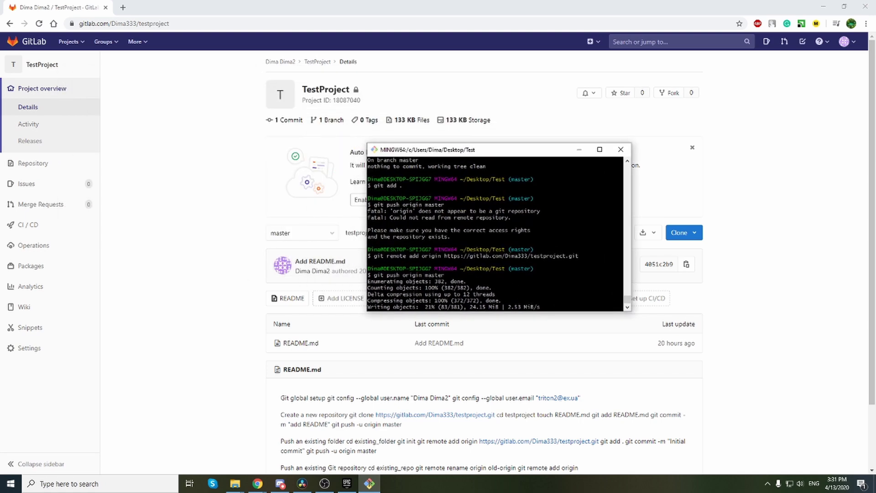
{"action": "mouse_move", "coordinate": [76, 10]}
{"action": "left_mouse_down"}
{"action": "mouse_move", "coordinate": [0, 118]}
{"action": "mouse_move", "coordinate": [0, 206]}
{"action": "left_mouse_up"}
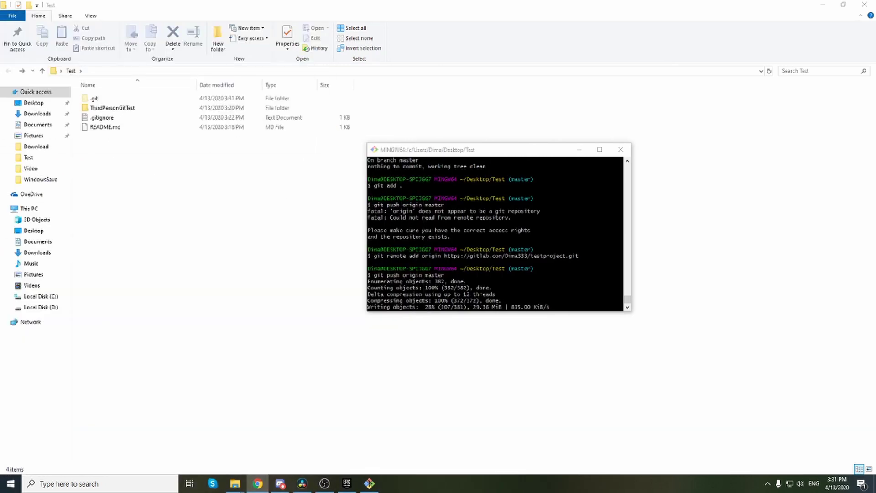
After the push finishes, open TestProject from the GitLab dashboard, then its ThirdPersonGitTest folder.
{"action": "left_click", "coordinate": [368, 484]}
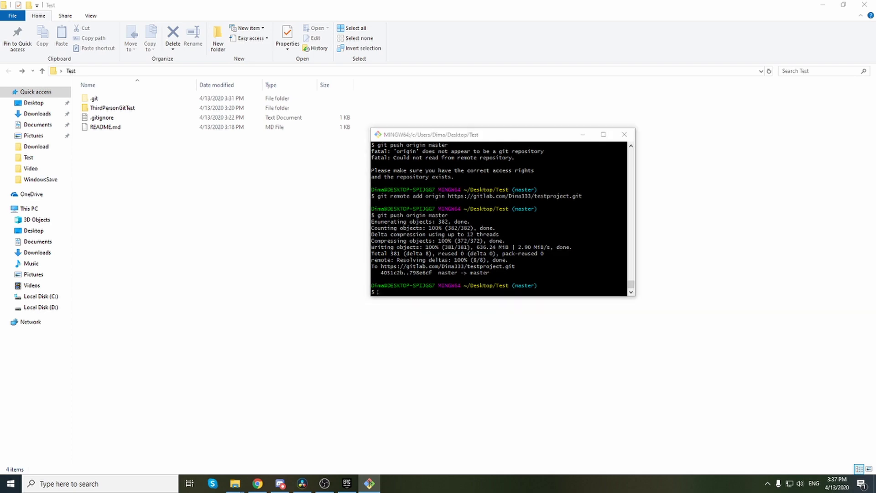
{"action": "mouse_move", "coordinate": [28, 162]}
{"action": "left_mouse_down"}
{"action": "mouse_move", "coordinate": [184, 161]}
{"action": "mouse_move", "coordinate": [534, 3]}
{"action": "left_mouse_up"}
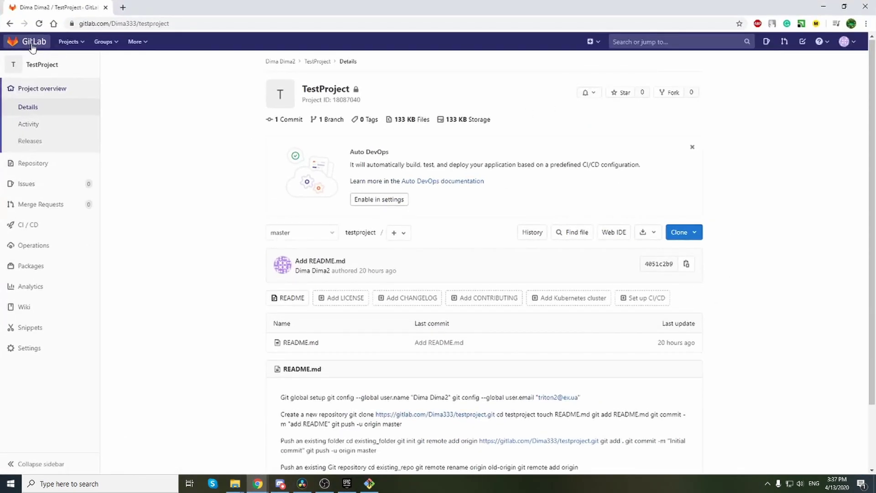
{"action": "left_click", "coordinate": [33, 45]}
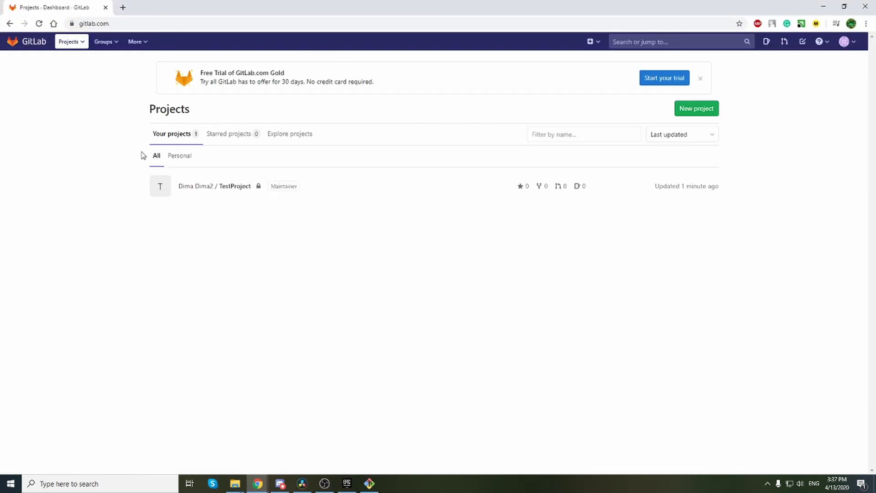
{"action": "left_click", "coordinate": [221, 189]}
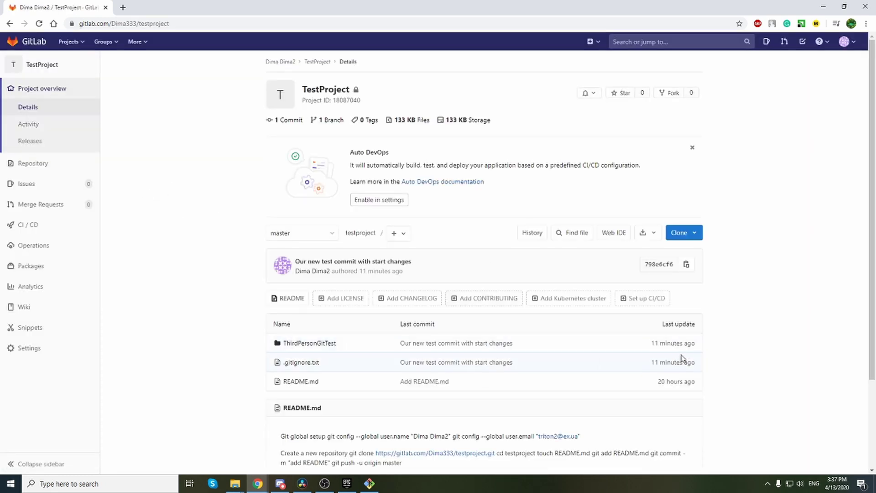
{"action": "scroll", "coordinate": [223, 341], "scroll_direction": "down", "scroll_amount": 1}
{"action": "scroll", "coordinate": [223, 341], "scroll_direction": "down", "scroll_amount": 1}
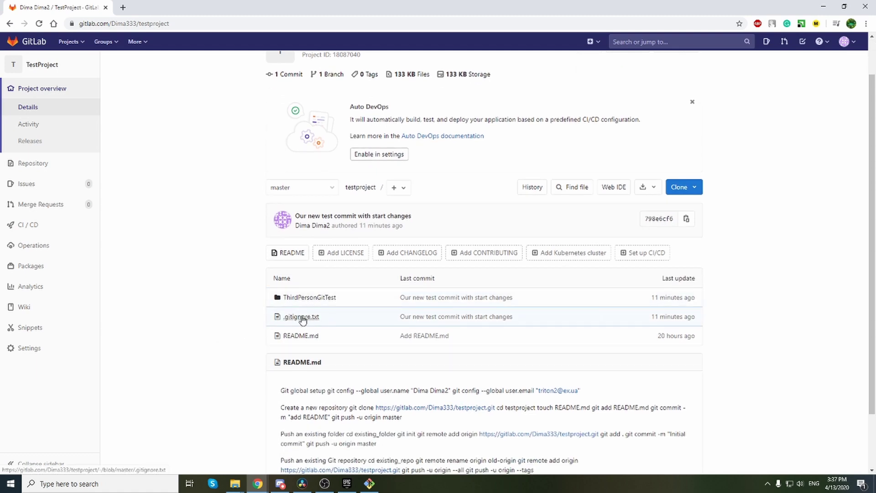
{"action": "left_click", "coordinate": [307, 297]}
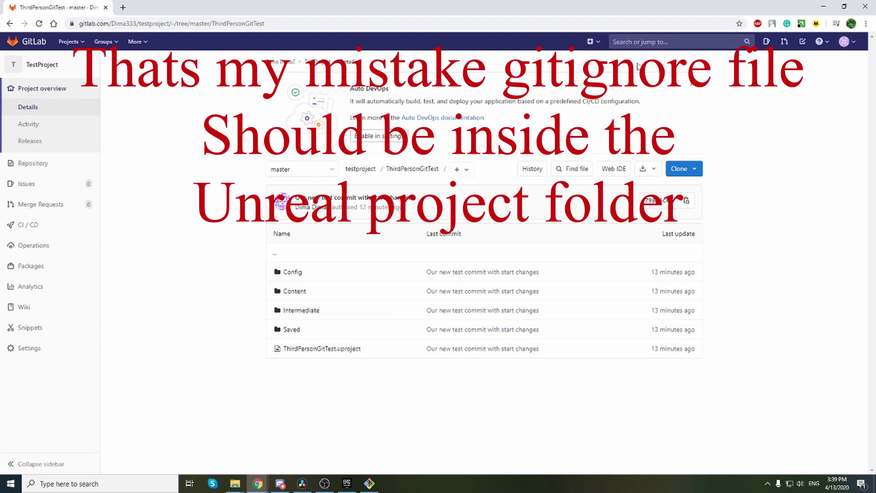
Drag .gitignore from the Test folder into the ThirdPersonGitTest folder.
{"action": "left_click", "coordinate": [823, 6]}
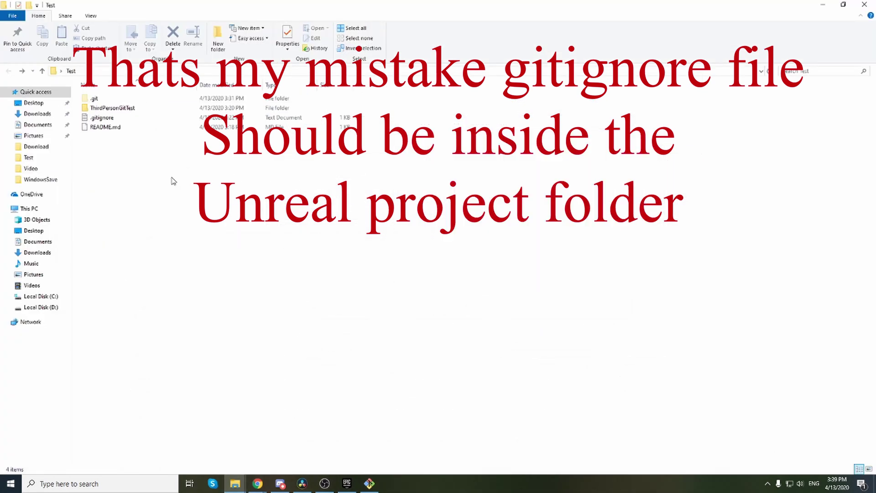
{"action": "left_click", "coordinate": [103, 117]}
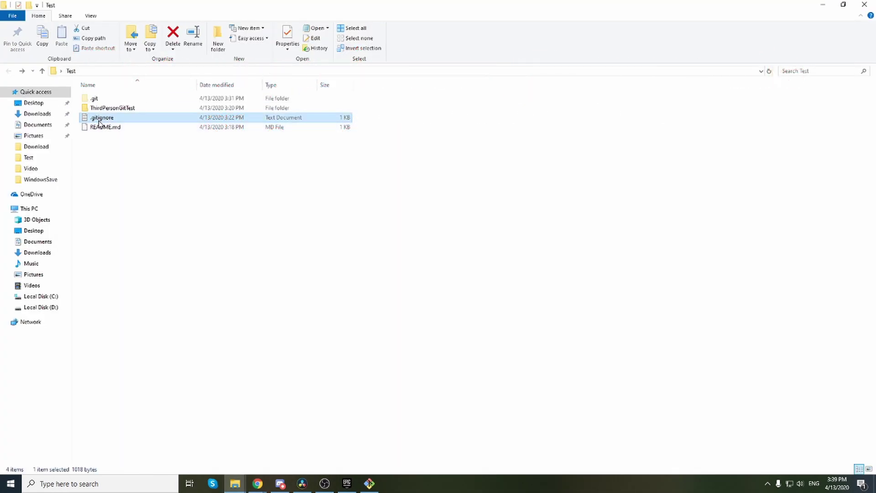
{"action": "double_click", "coordinate": [112, 108]}
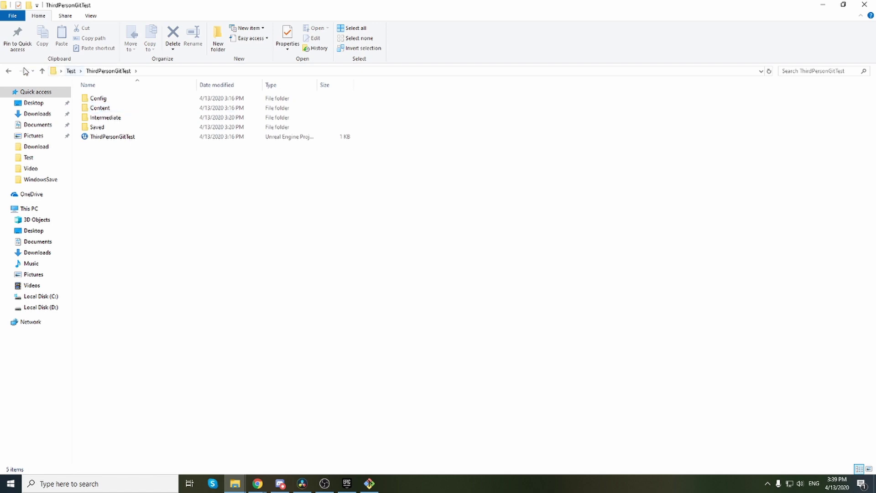
{"action": "left_click", "coordinate": [8, 71]}
{"action": "left_click_drag", "start_coordinate": [102, 118], "coordinate": [109, 108]}
Check that .gitignore is in ThirdPersonGitTest and view it in Notepad without changes.
{"action": "double_click", "coordinate": [111, 108]}
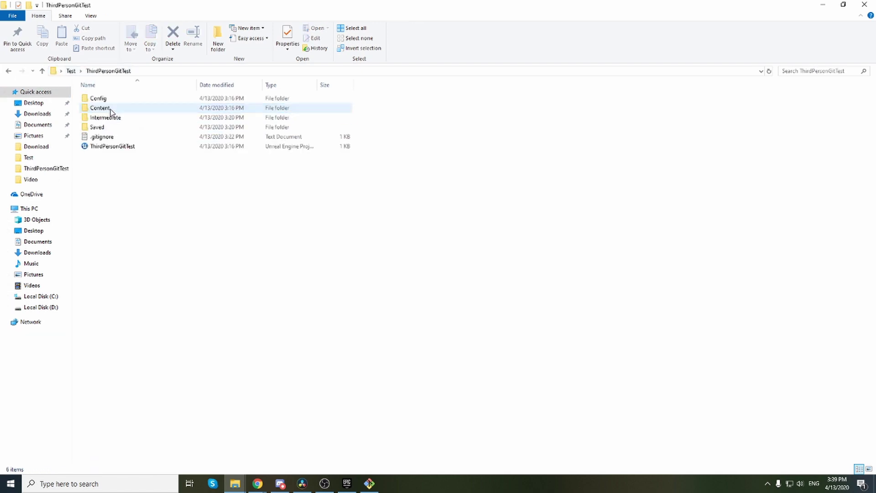
{"action": "left_click", "coordinate": [103, 136]}
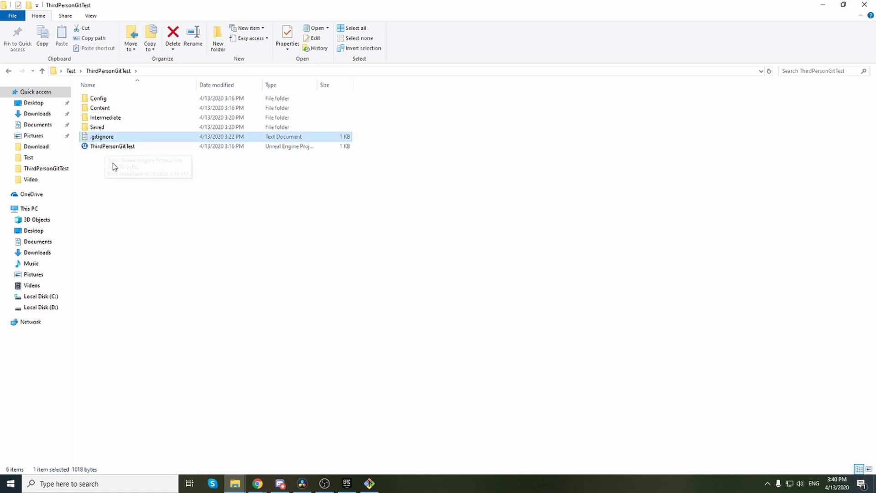
{"action": "double_click", "coordinate": [103, 136]}
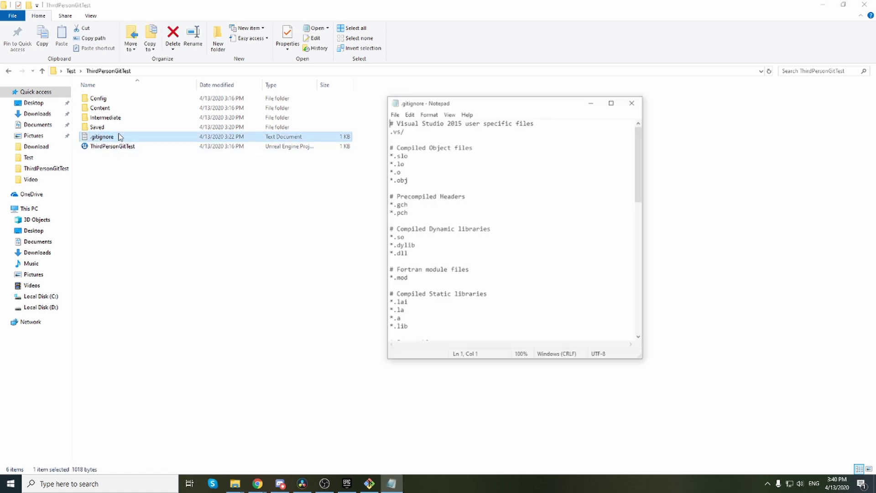
{"action": "left_click", "coordinate": [632, 103]}
{"action": "left_click", "coordinate": [274, 220]}
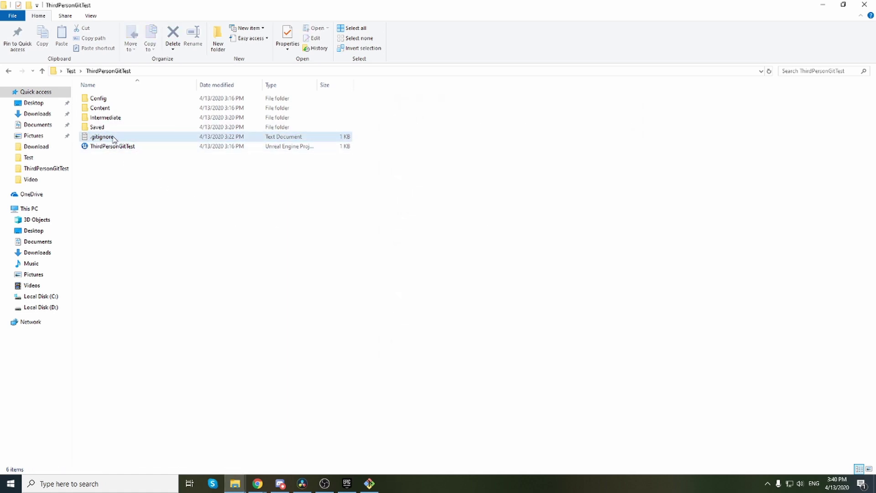
Select the Intermediate and Saved folders and .gitignore, then clear the selection.
{"action": "left_click", "coordinate": [103, 137]}
{"action": "left_click", "coordinate": [106, 118]}
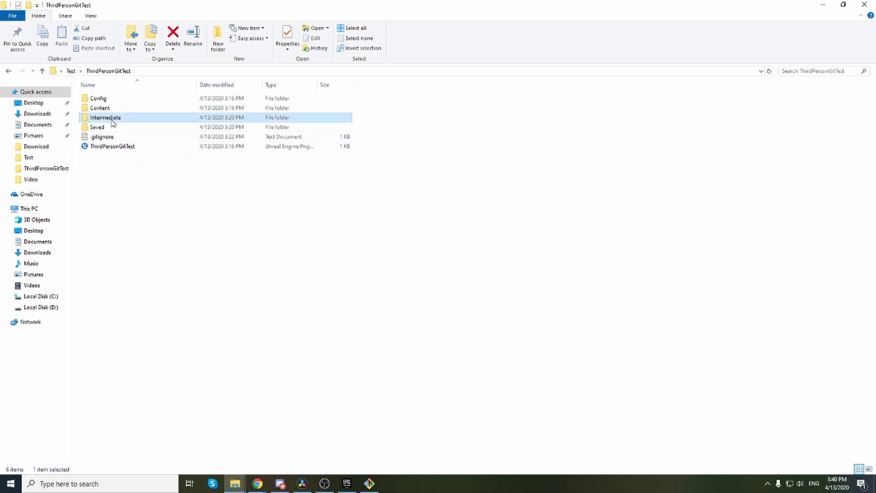
{"action": "left_click", "coordinate": [97, 127], "text": "ctrl"}
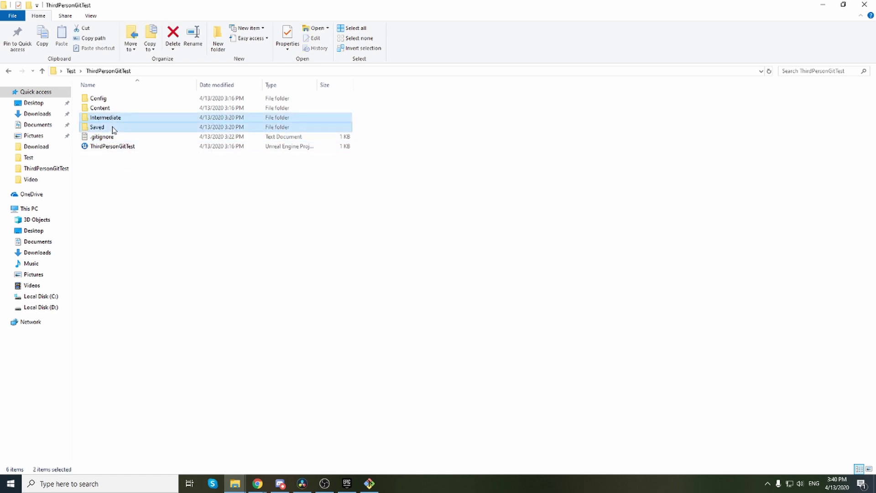
{"action": "left_click", "coordinate": [122, 177]}
{"action": "left_click", "coordinate": [124, 136]}
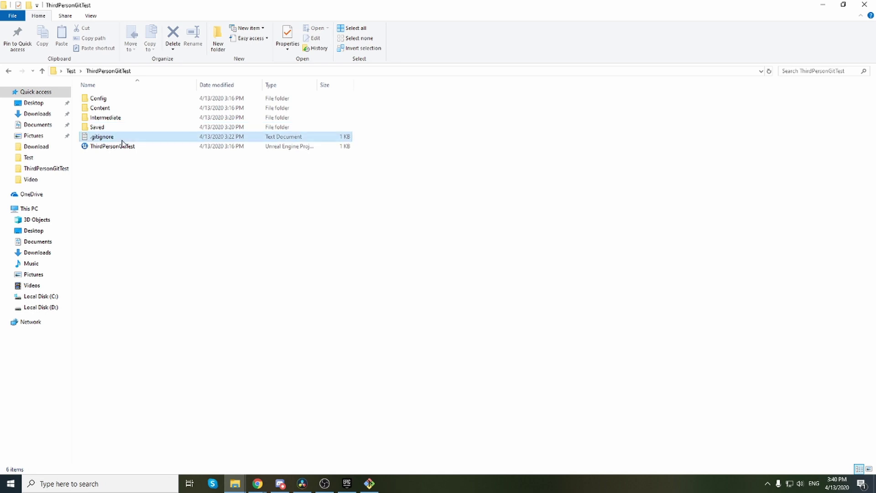
{"action": "left_click", "coordinate": [185, 199]}
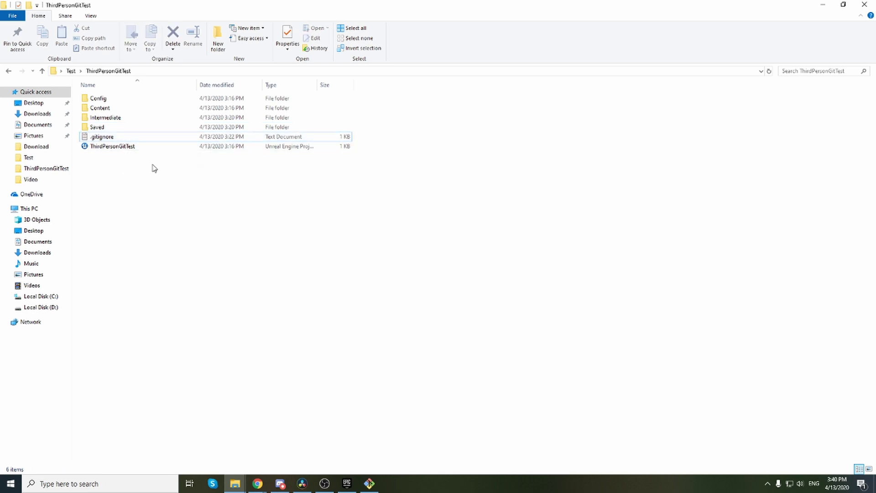
Create a Build folder in ThirdPersonGitTest and confirm it is empty.
{"action": "left_click", "coordinate": [96, 99]}
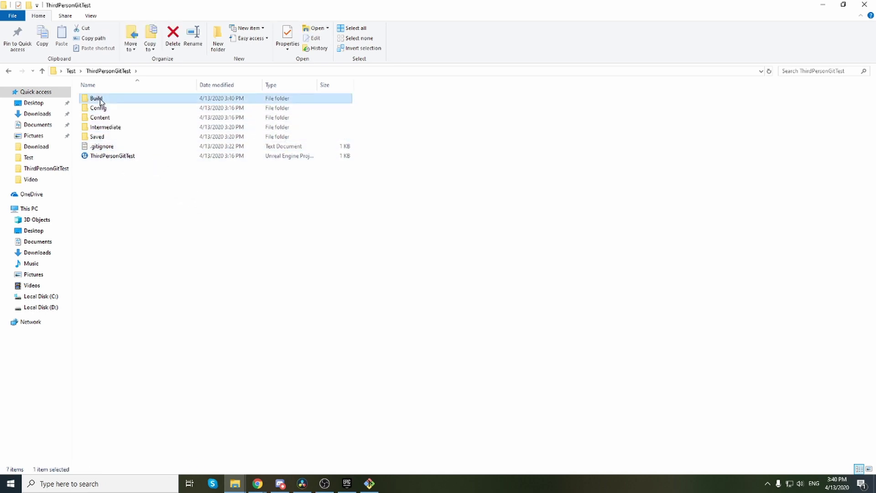
{"action": "double_click", "coordinate": [100, 99]}
{"action": "left_click", "coordinate": [9, 71]}
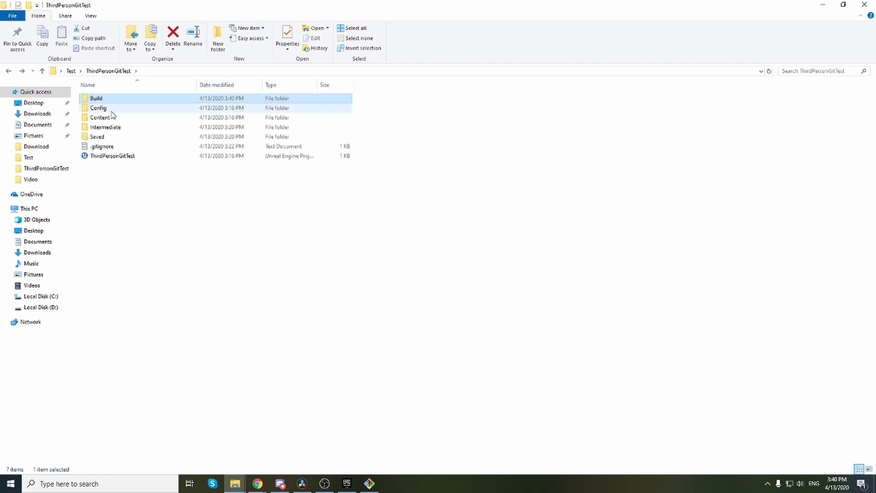
{"action": "left_click", "coordinate": [199, 226]}
Close the old Git Bash window and bring up the project folder's context menu.
{"action": "left_click", "coordinate": [370, 485]}
{"action": "left_click", "coordinate": [651, 122]}
{"action": "right_click", "coordinate": [313, 208]}
{"action": "left_click", "coordinate": [353, 180]}
{"action": "right_click", "coordinate": [349, 175]}
Open Git Bash Here in ThirdPersonGitTest and run git status.
{"action": "left_click", "coordinate": [381, 278]}
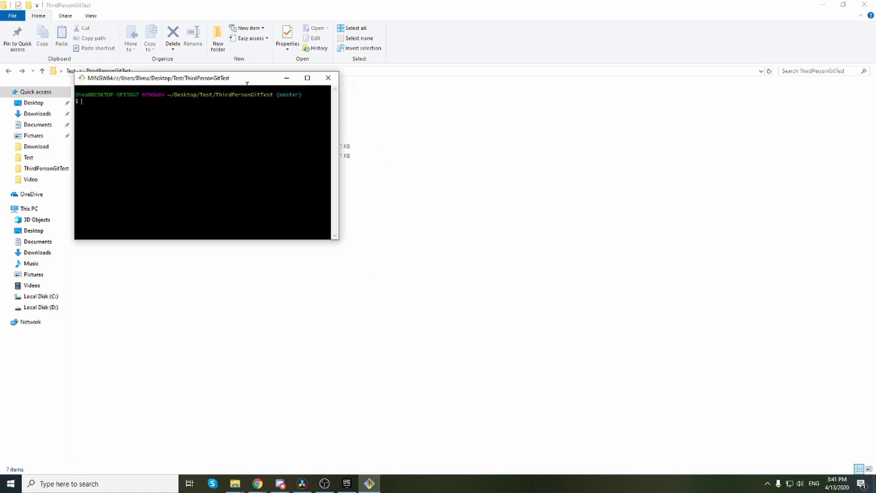
{"action": "left_click_drag", "start_coordinate": [245, 85], "coordinate": [579, 124]}
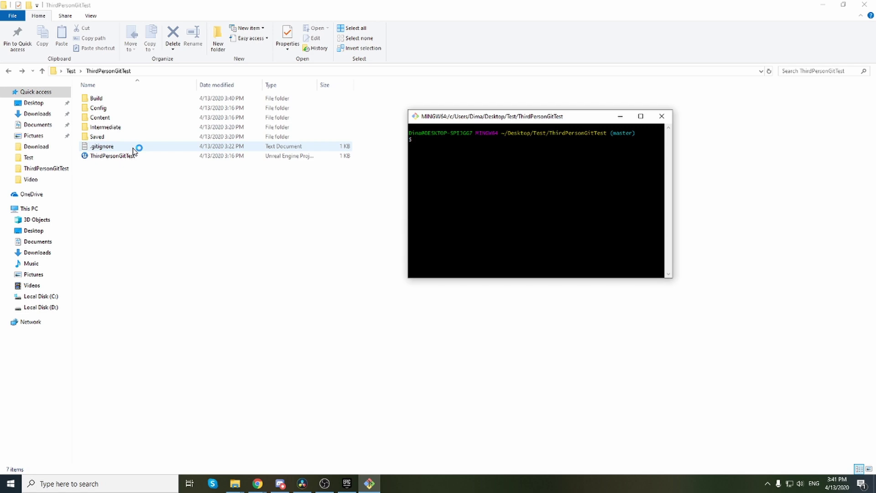
{"action": "left_click_drag", "start_coordinate": [443, 122], "coordinate": [431, 148]}
{"action": "type", "text": "git "}
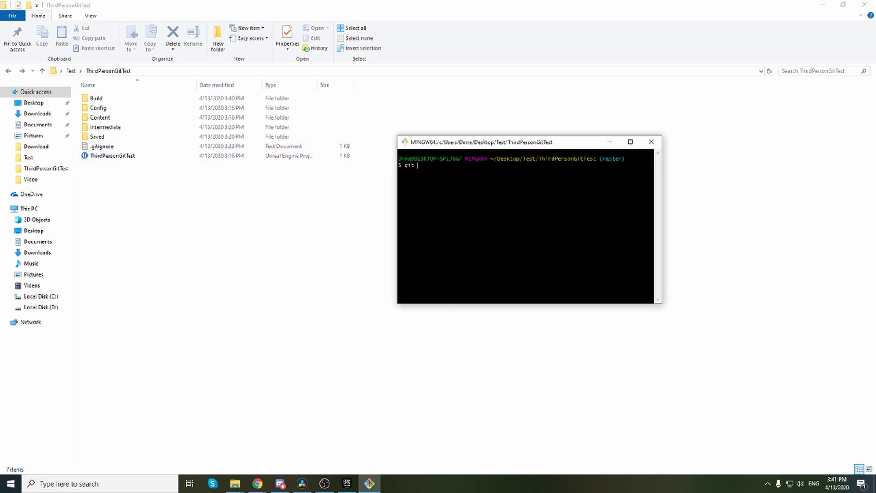
{"action": "type", "text": "status"}
{"action": "key", "text": "Return"}
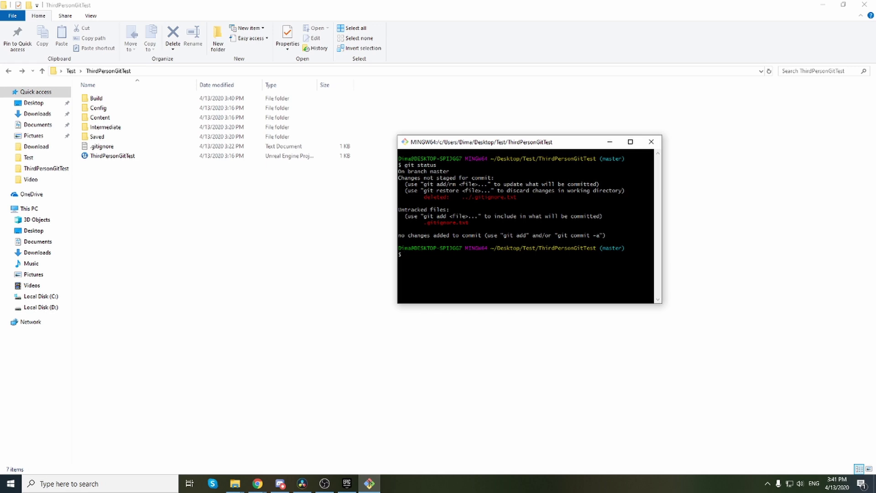
Re-enter ThirdPersonGitTest and rerun git status, showing only .gitignore untracked.
{"action": "left_click", "coordinate": [110, 137]}
{"action": "left_click", "coordinate": [71, 71]}
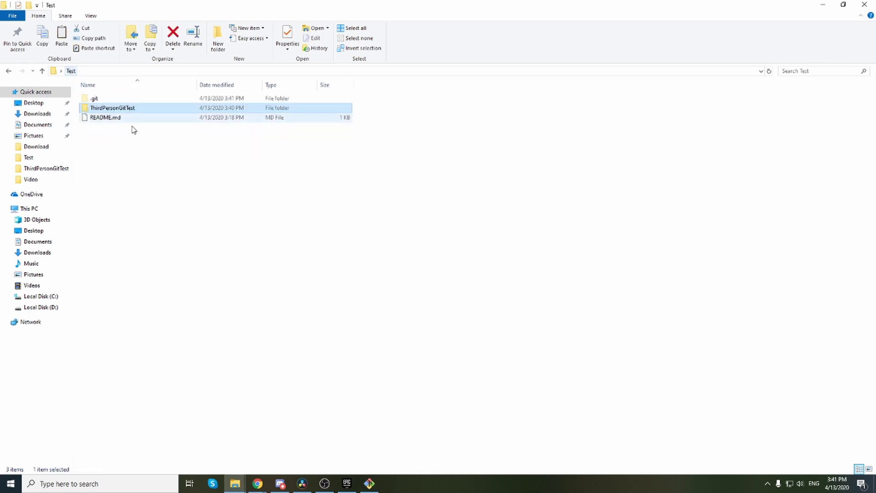
{"action": "left_click", "coordinate": [142, 140]}
{"action": "key", "text": "ctrl+z"}
{"action": "double_click", "coordinate": [112, 108]}
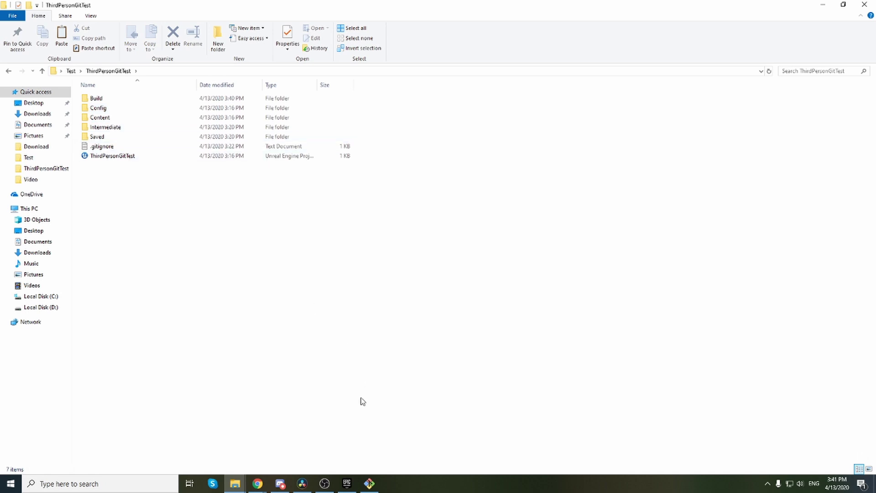
{"action": "left_click", "coordinate": [369, 484]}
{"action": "left_click_drag", "start_coordinate": [482, 147], "coordinate": [482, 134]}
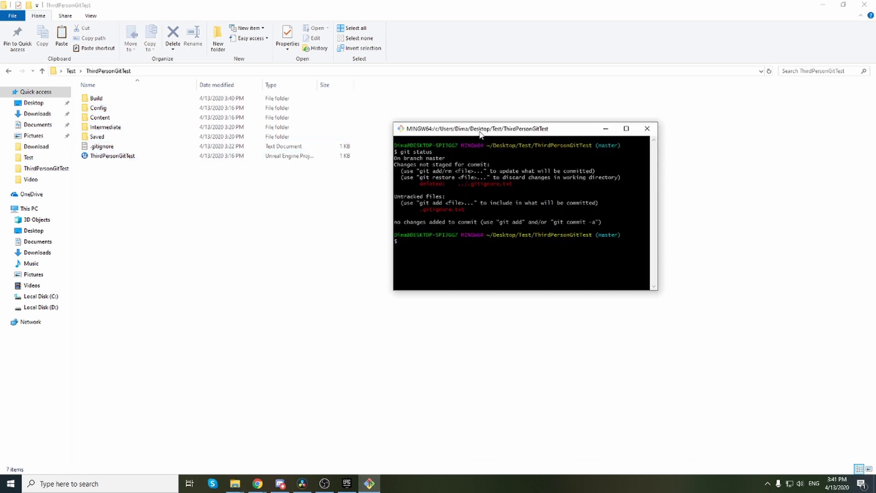
{"action": "key", "text": "Up"}
{"action": "key", "text": "Return"}
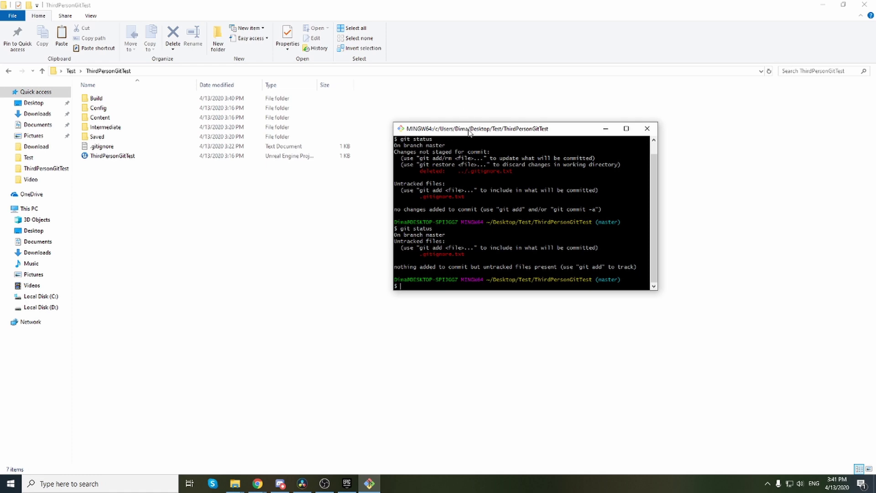
{"action": "left_click_drag", "start_coordinate": [471, 129], "coordinate": [453, 108]}
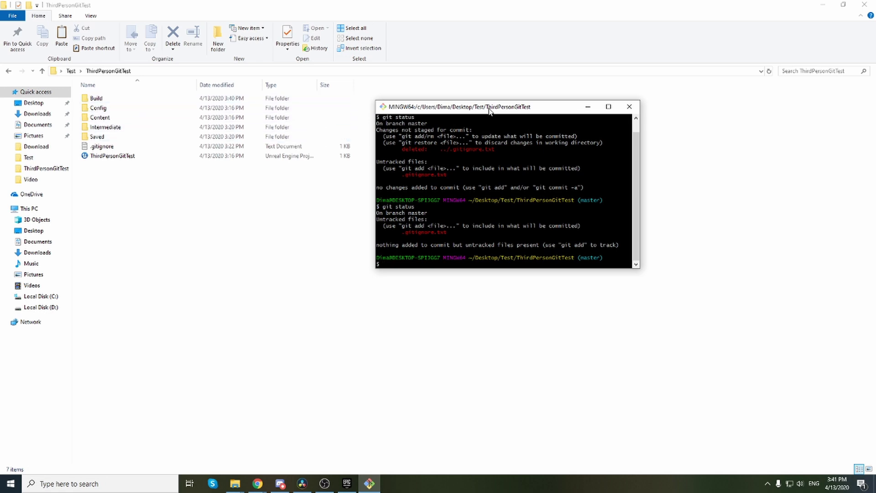
{"action": "left_click_drag", "start_coordinate": [491, 107], "coordinate": [508, 107]}
{"action": "type", "text": "git add ."}
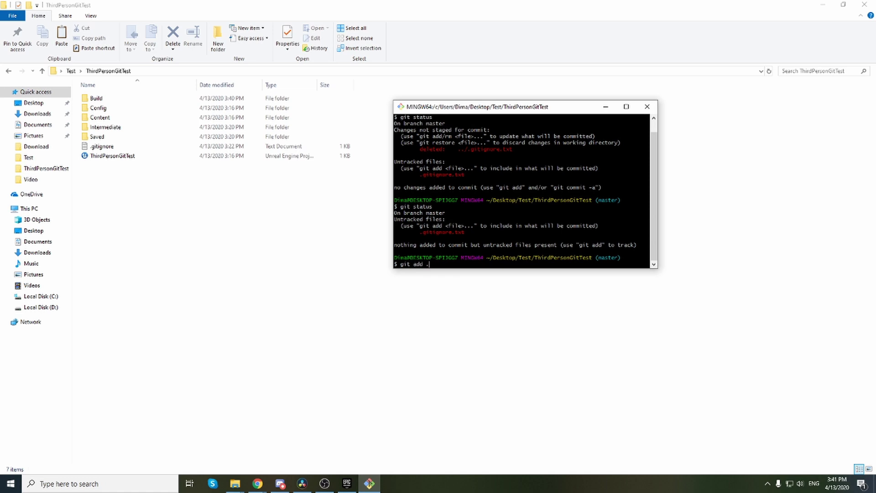
Stage .gitignore with git add ., commit it as 'Not build folder test', and push master.
{"action": "key", "text": "Return"}
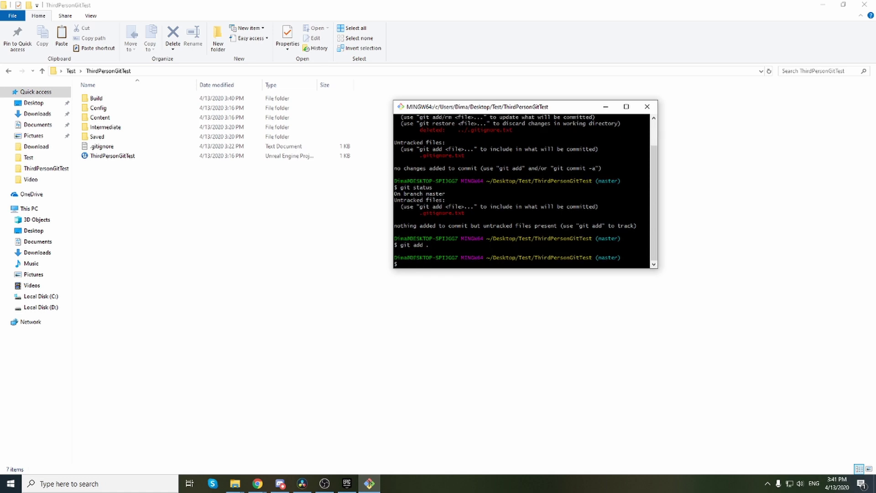
{"action": "type", "text": "gi"}
{"action": "key", "text": "BackSpace"}
{"action": "key", "text": "BackSpace"}
{"action": "type", "text": "commit -m \""}
{"action": "type", "text": "Not bu"}
{"action": "type", "text": "ild folder"}
{"action": "type", "text": " test"}
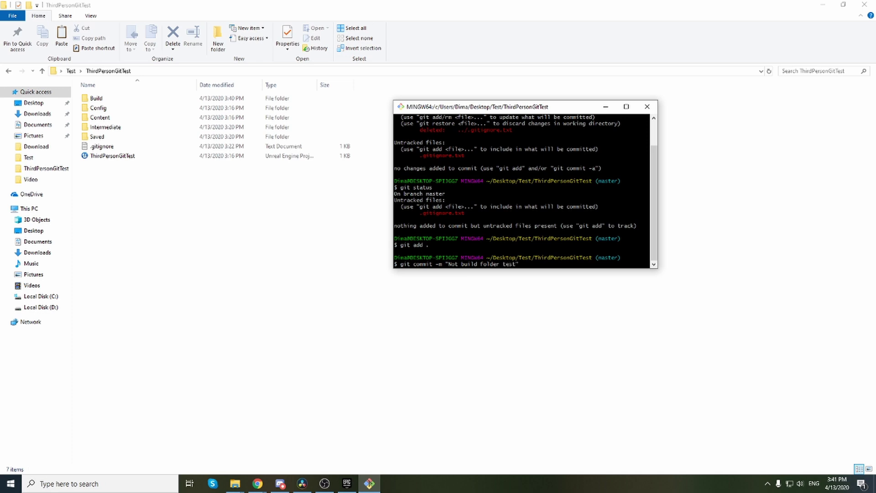
{"action": "key", "text": "Return"}
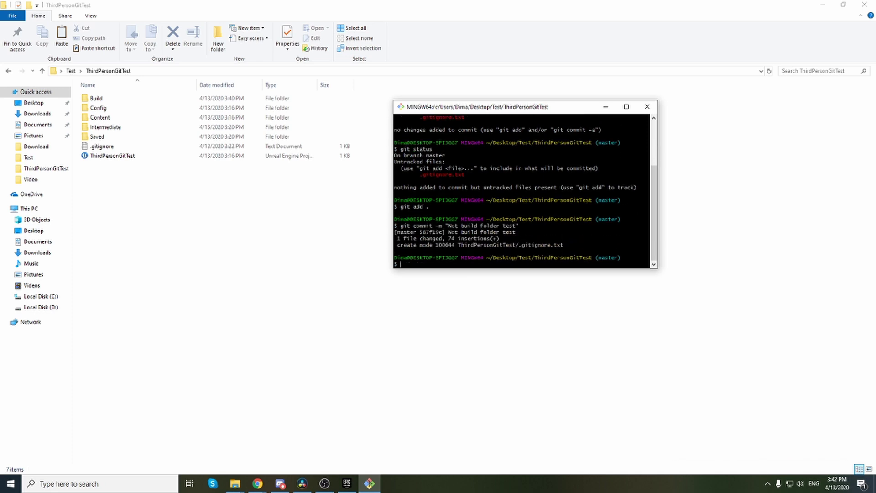
{"action": "type", "text": "git push "}
{"action": "type", "text": "origin mas"}
{"action": "type", "text": "ter"}
{"action": "key", "text": "Return"}
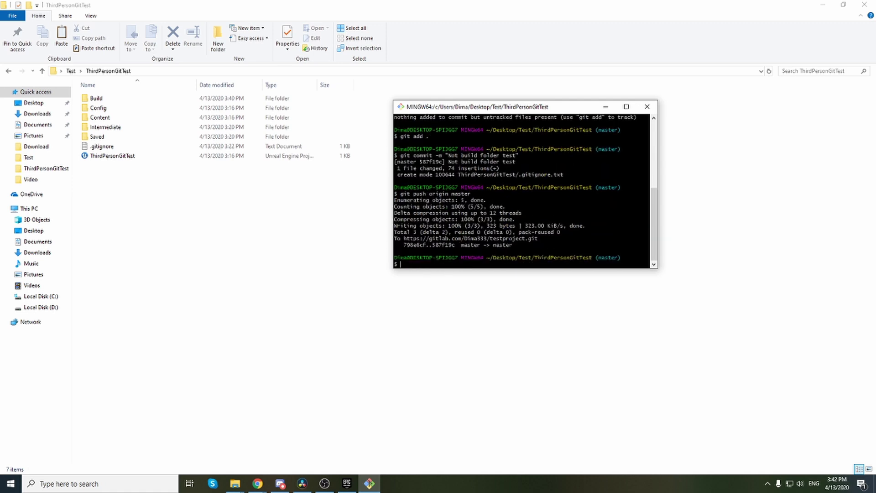
{"action": "left_click", "coordinate": [260, 237]}
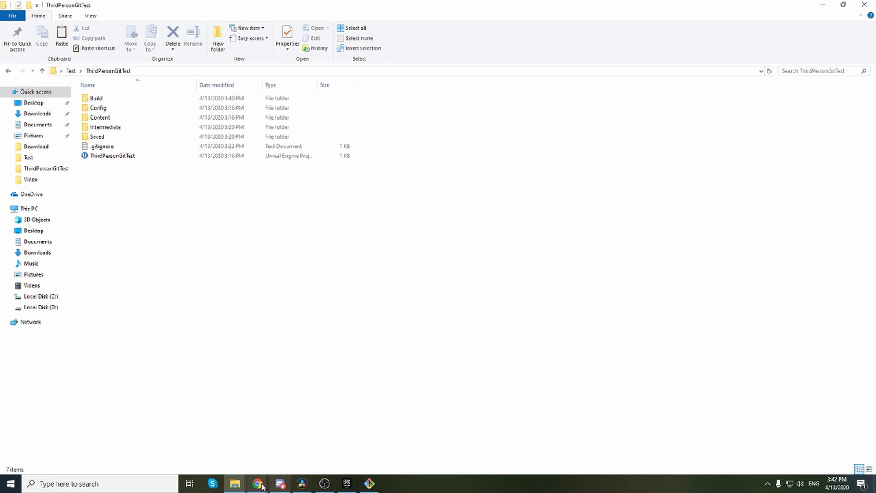
Reload GitLab and open TestProject's ThirdPersonGitTest folder to confirm .gitignore.txt is committed.
{"action": "mouse_move", "coordinate": [257, 483]}
{"action": "left_click", "coordinate": [289, 447]}
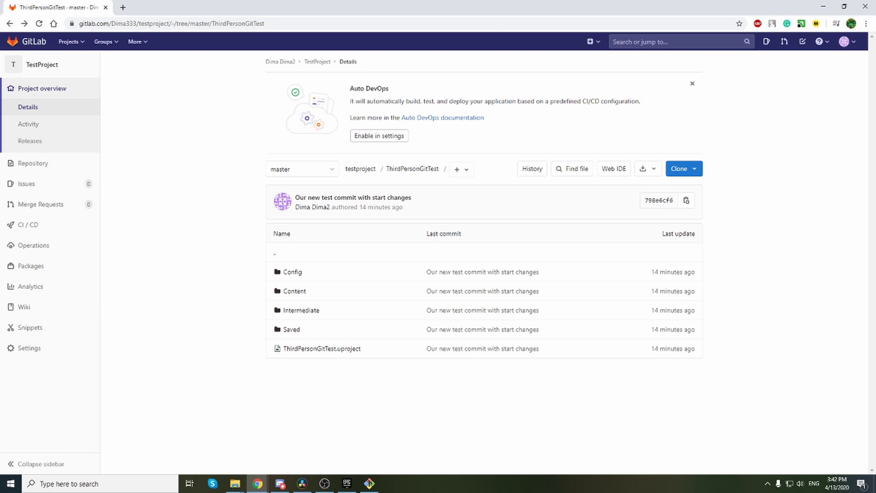
{"action": "left_click", "coordinate": [39, 23]}
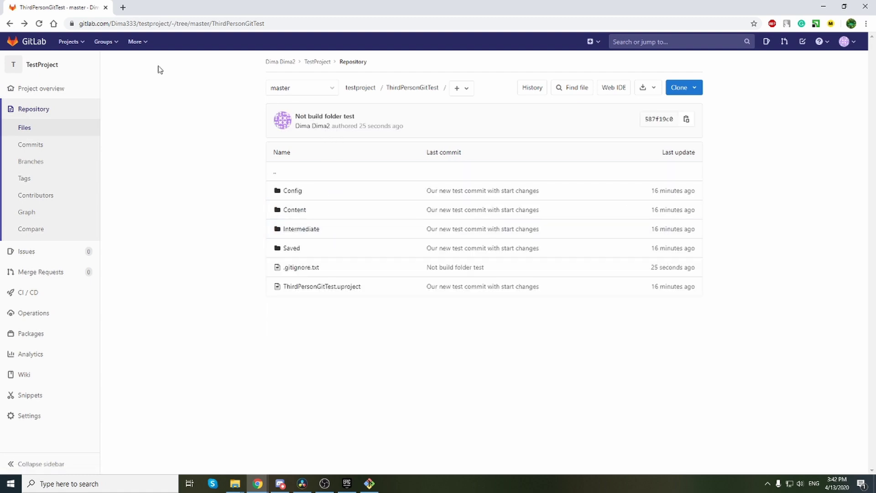
{"action": "left_click", "coordinate": [32, 42]}
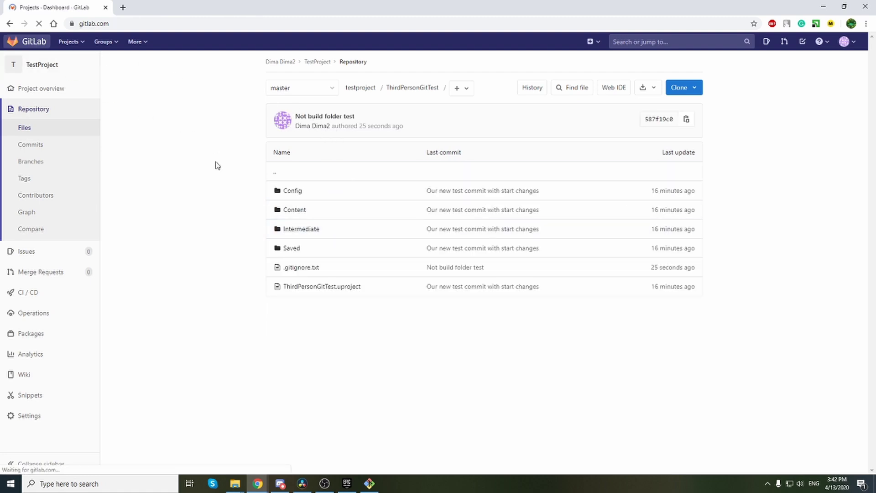
{"action": "left_click", "coordinate": [211, 186]}
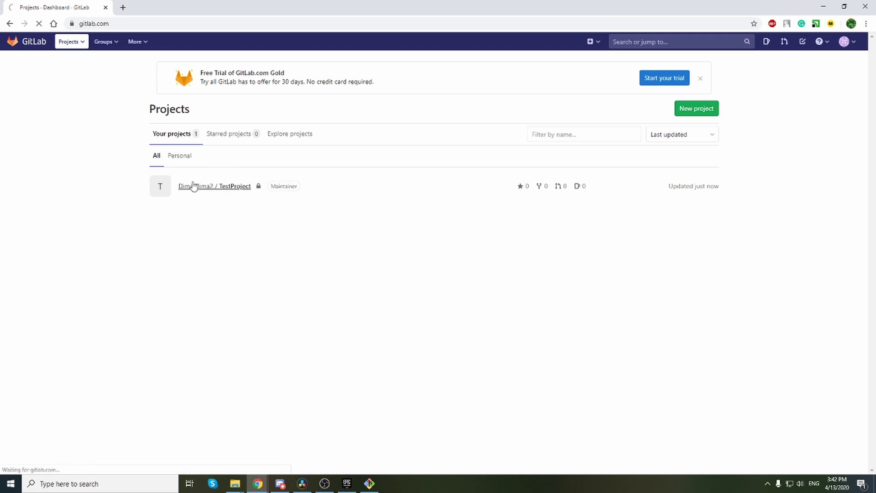
{"action": "left_click", "coordinate": [298, 341]}
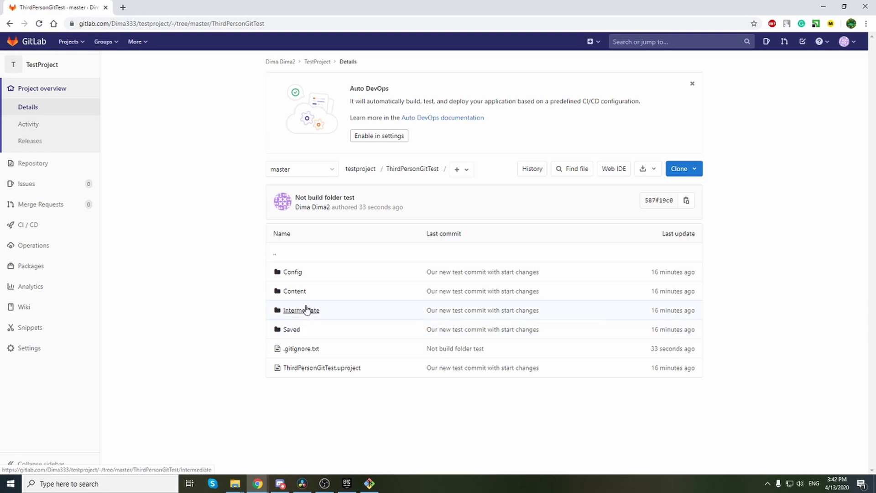
Delete the local Build, Intermediate and Saved folders from the project folder.
{"action": "left_click", "coordinate": [820, 5]}
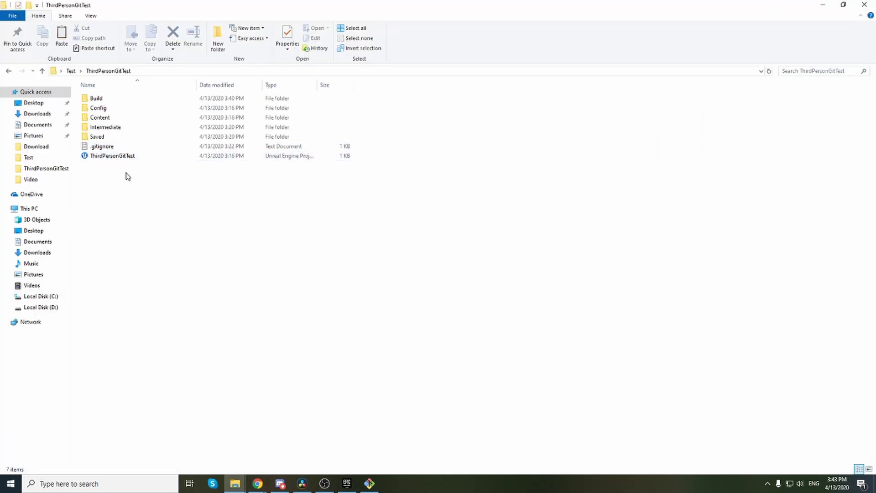
{"action": "left_click", "coordinate": [117, 98]}
{"action": "left_click", "coordinate": [110, 127], "text": "ctrl"}
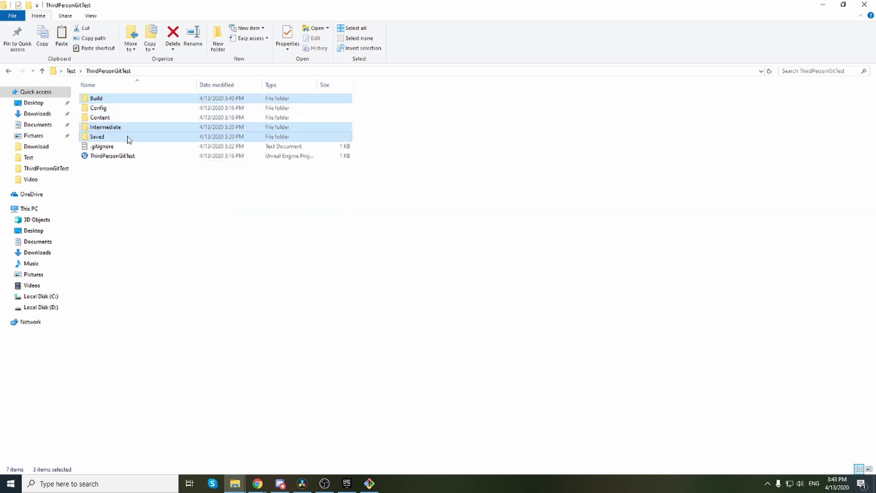
{"action": "key", "text": "Delete"}
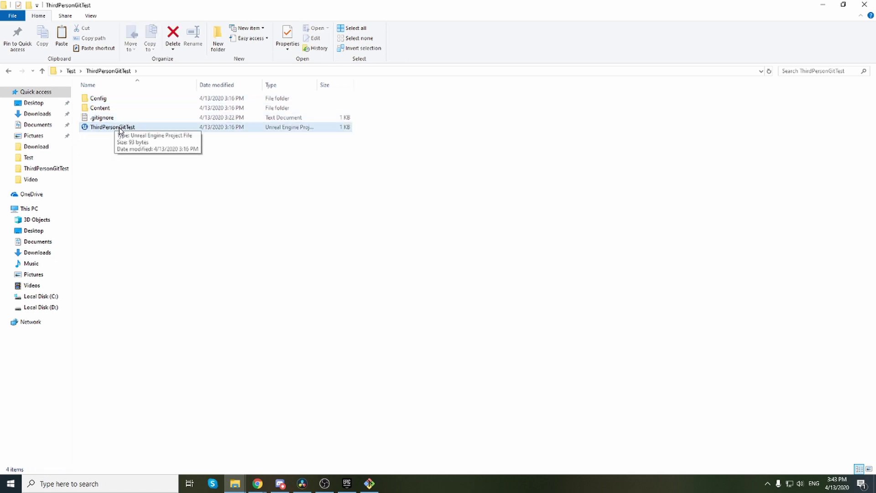